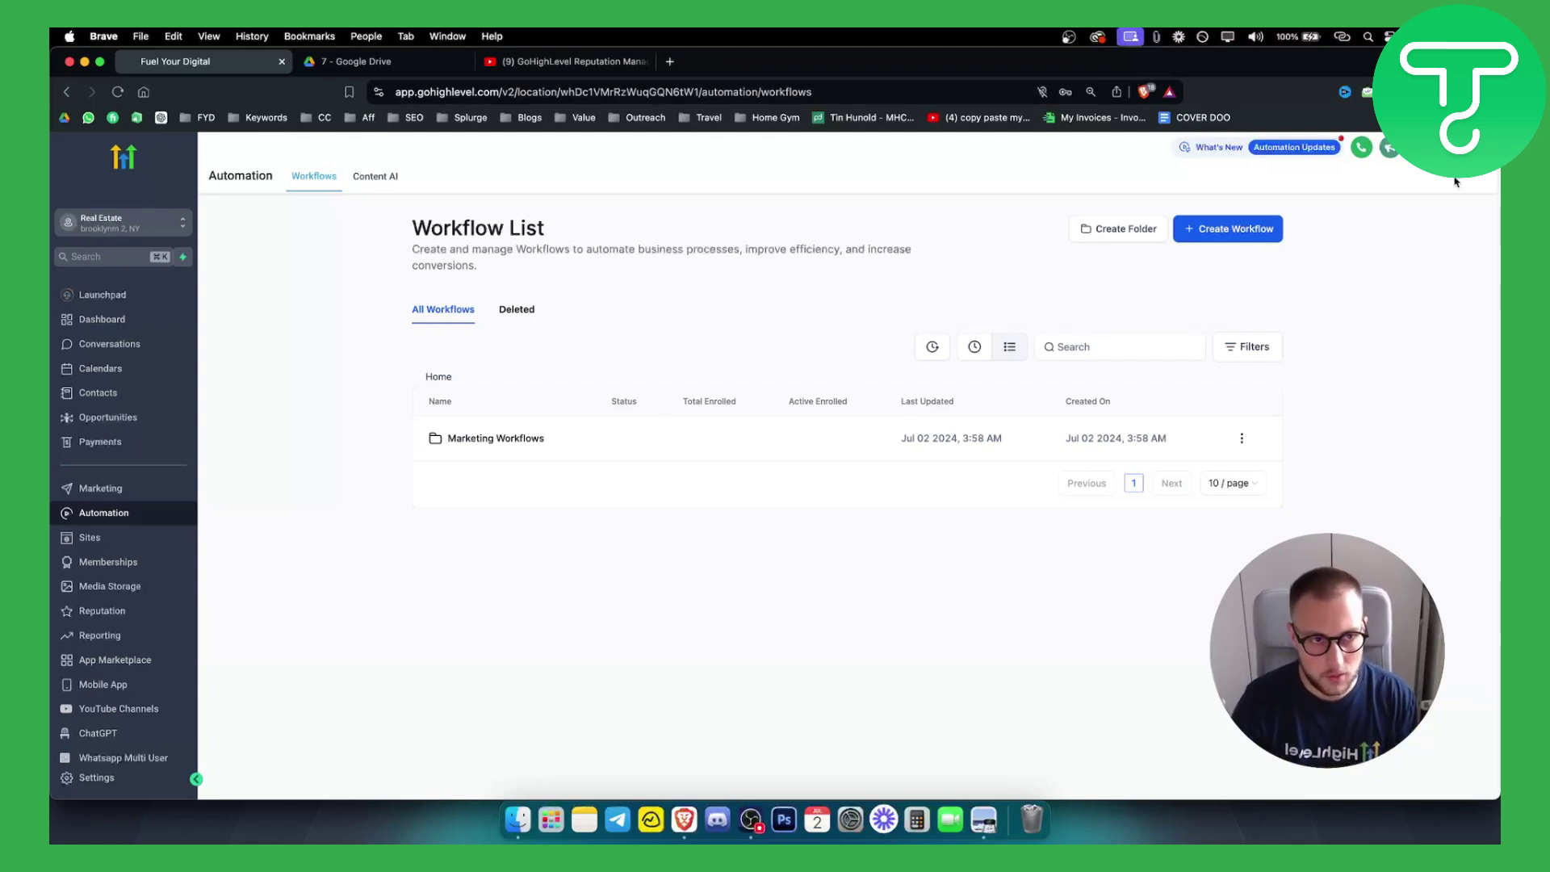
Open the sub-account switcher at the top of the Workflows sidebar.
{"action": "left_click", "coordinate": [1389, 146]}
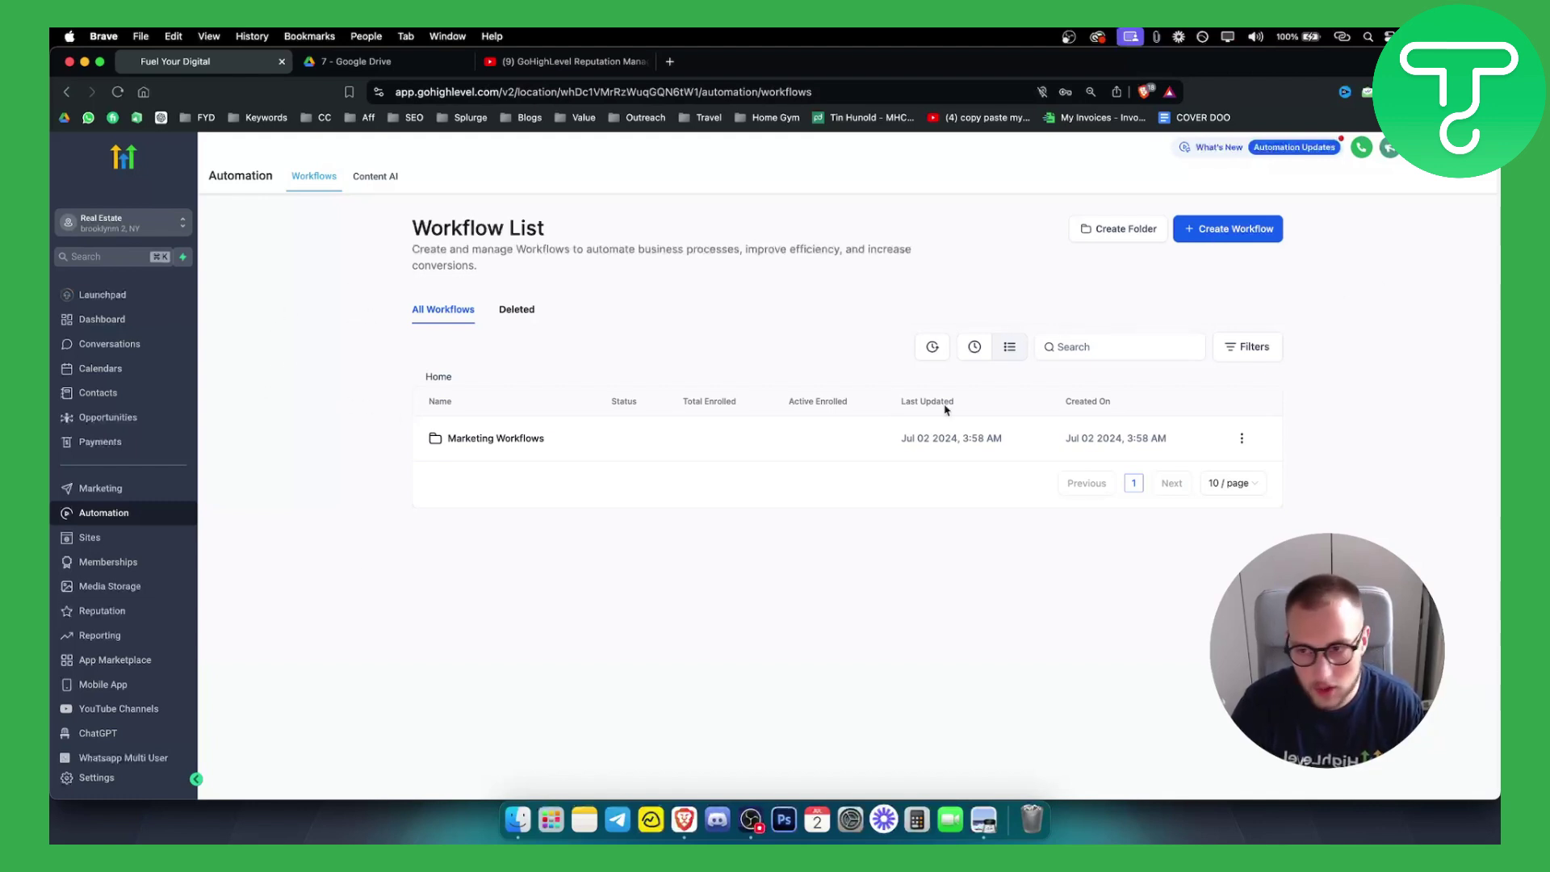
Close the sub-account list and create a new workflow using Select a Recipe.
{"action": "left_click", "coordinate": [149, 219]}
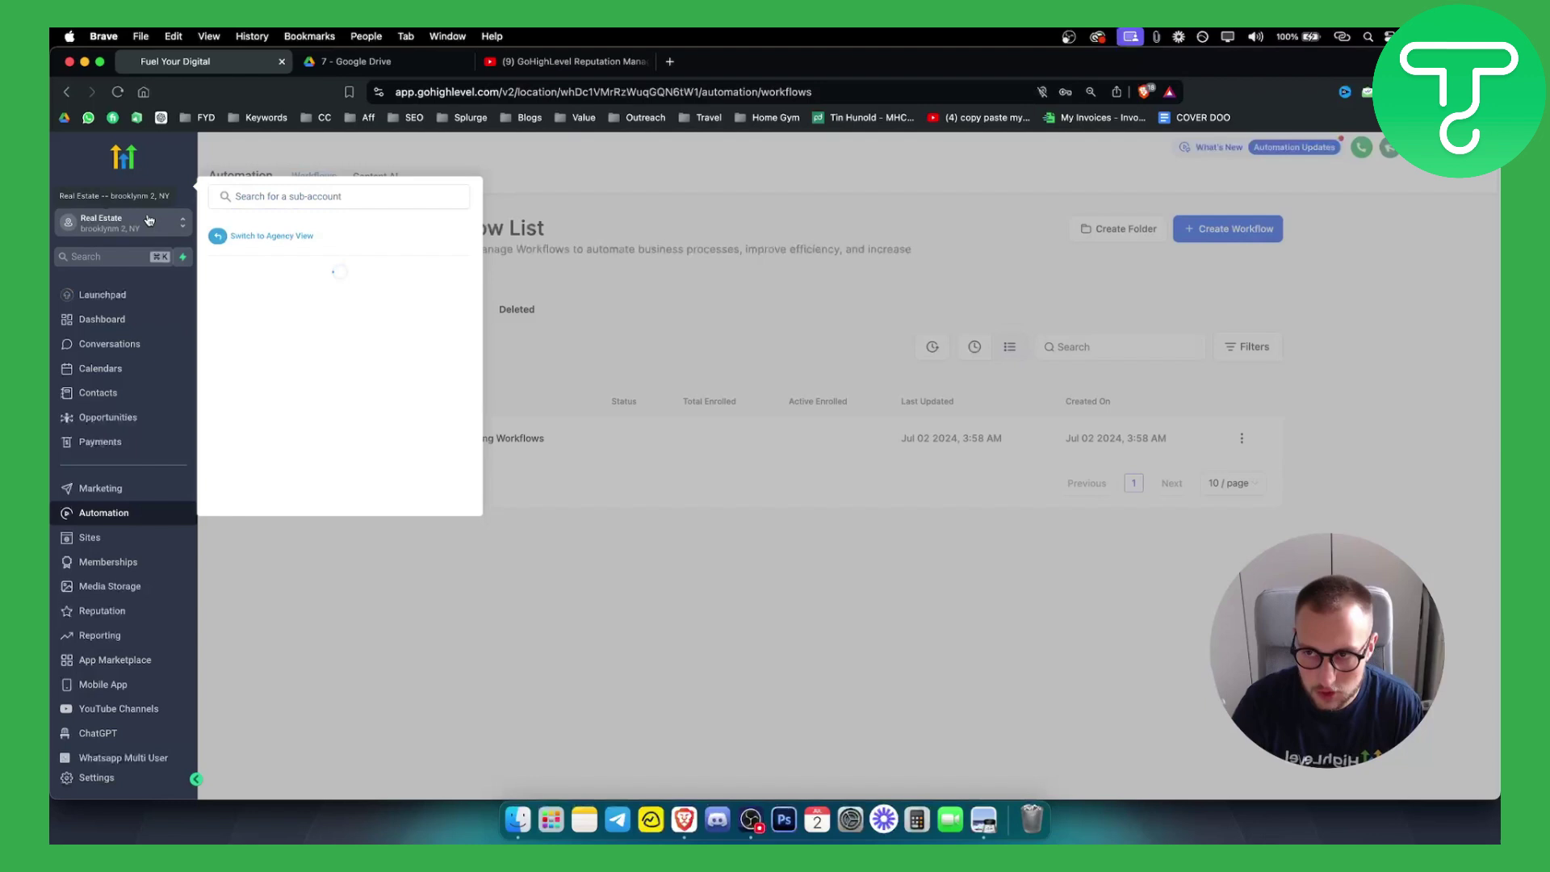
{"action": "left_click", "coordinate": [1301, 237]}
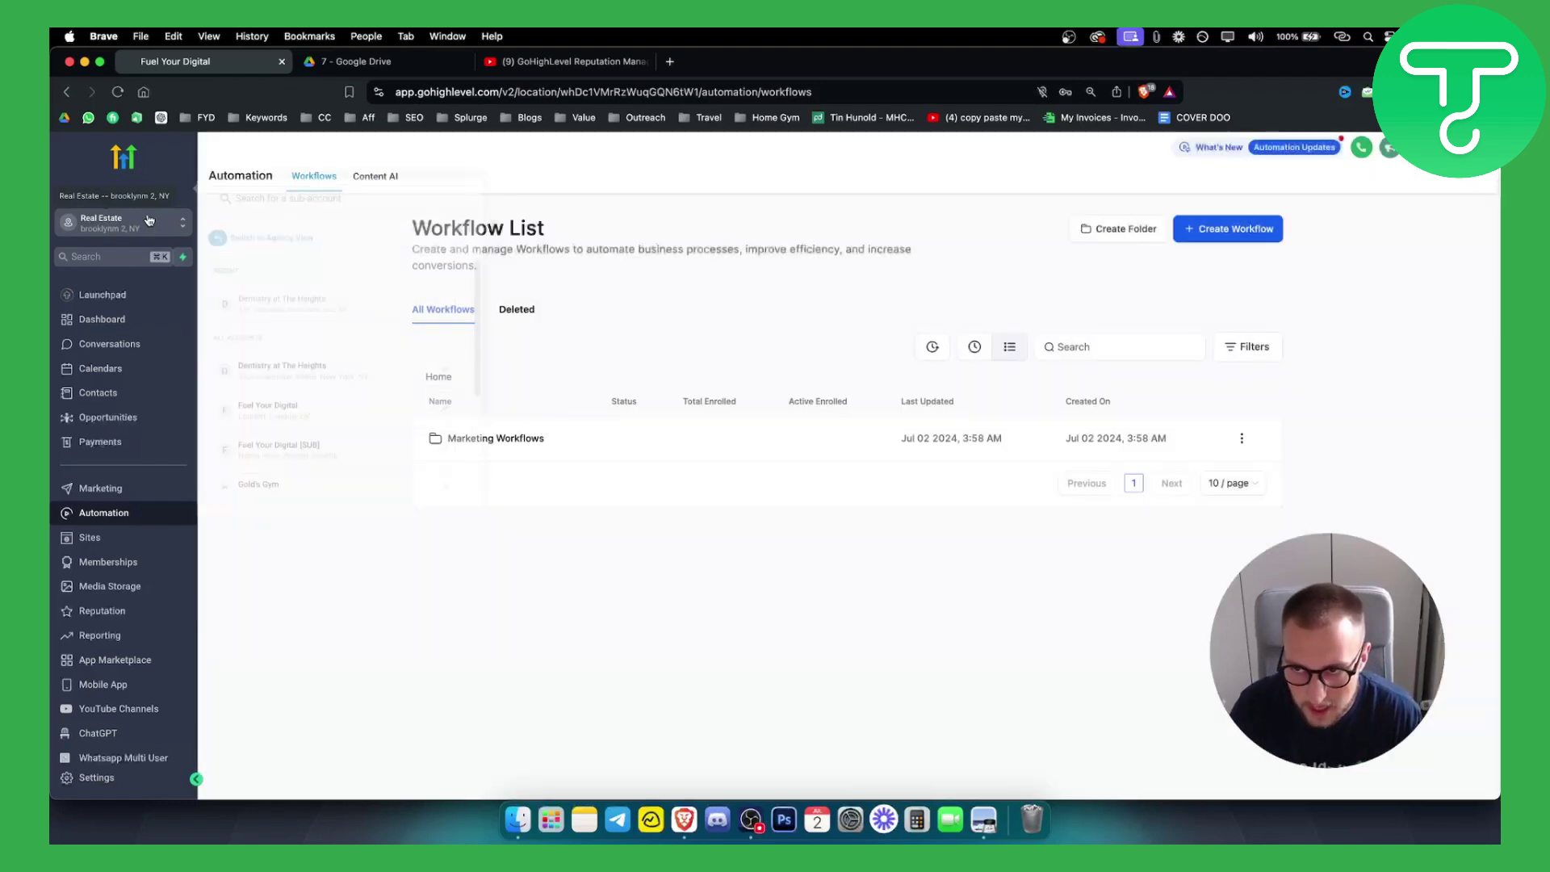
{"action": "left_click", "coordinate": [1256, 240]}
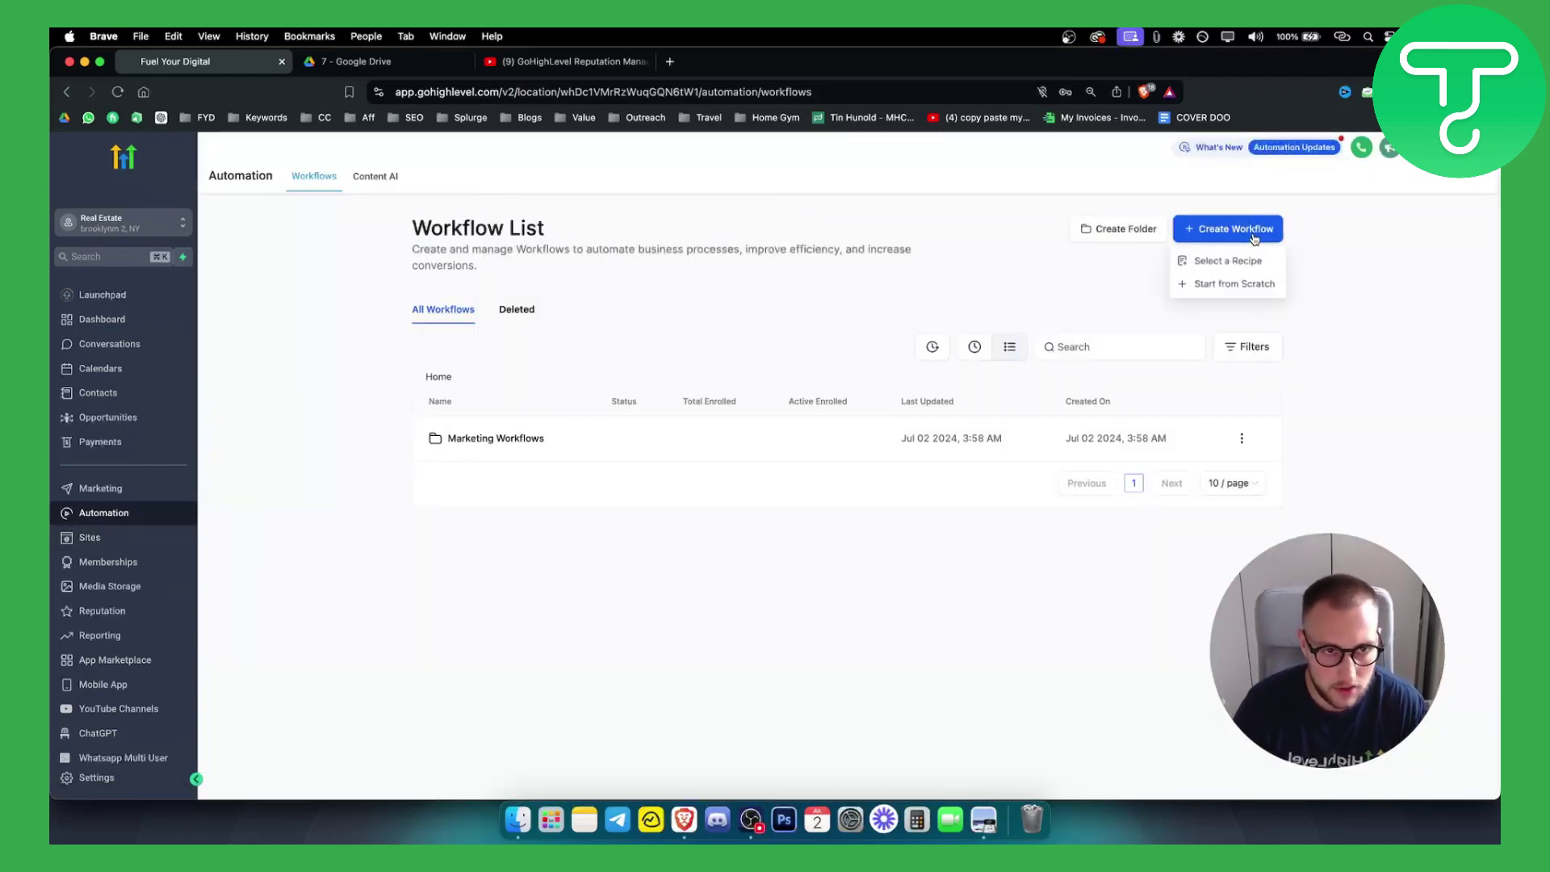
{"action": "left_click", "coordinate": [1211, 261]}
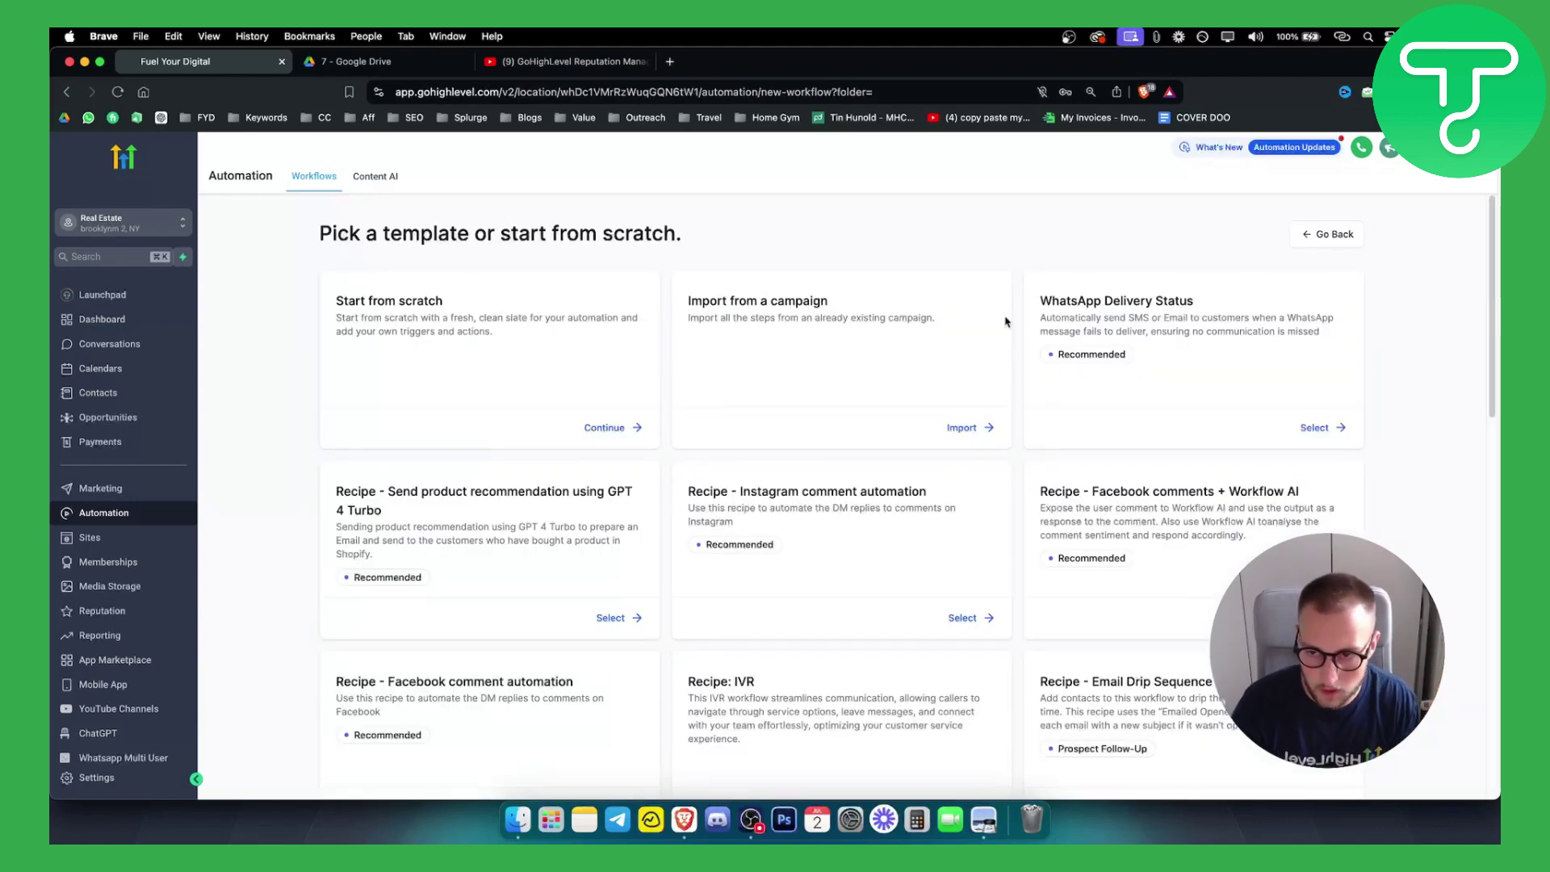
{"action": "scroll", "coordinate": [287, 515], "scroll_direction": "down", "scroll_amount": 3}
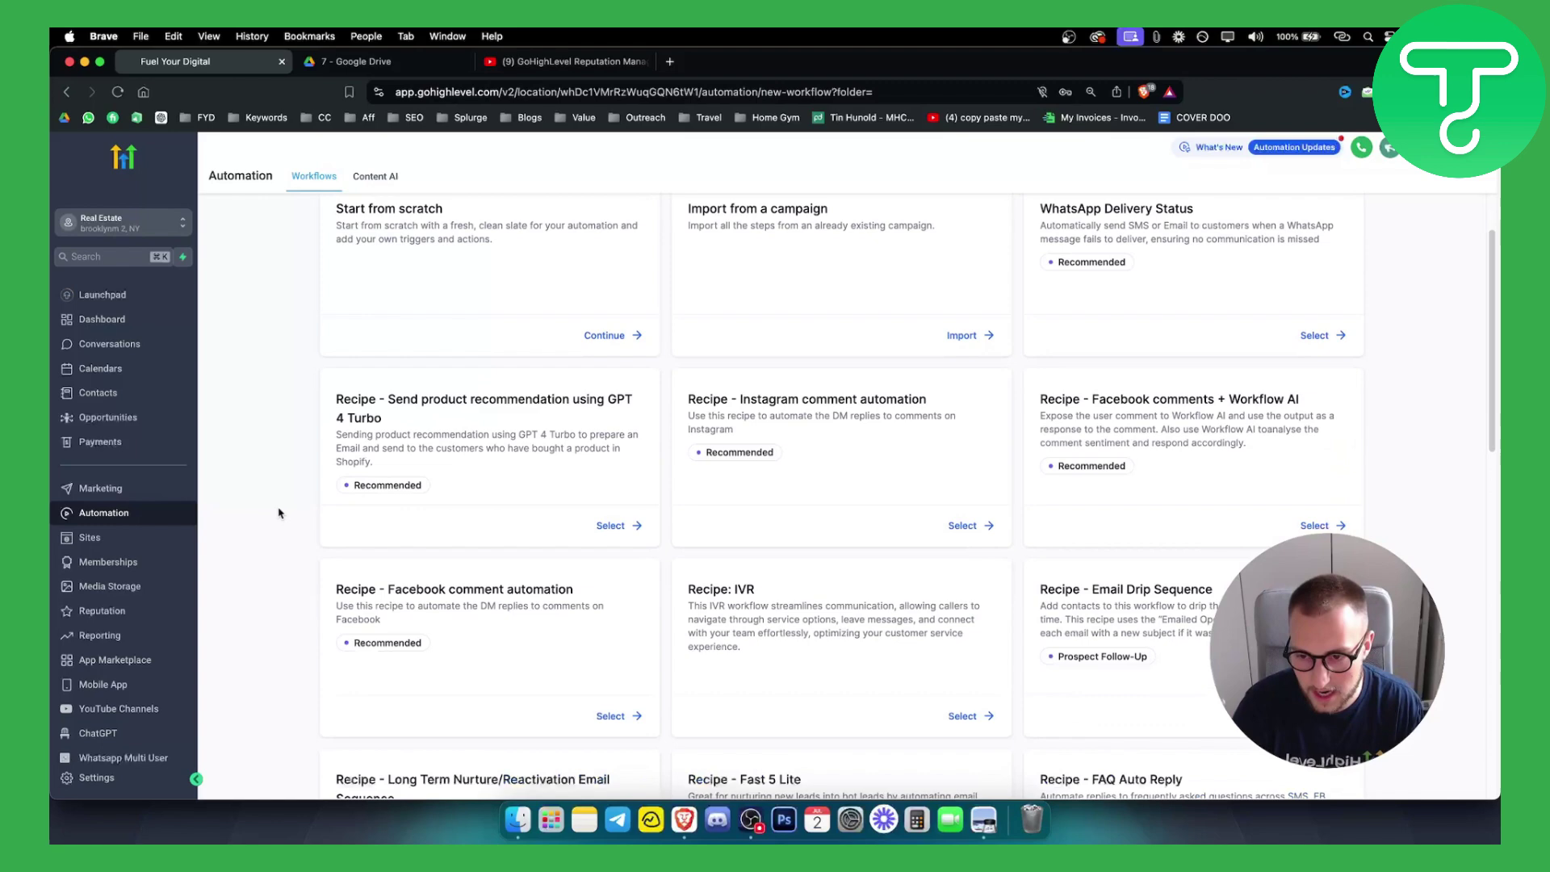
{"action": "scroll", "coordinate": [276, 513], "scroll_direction": "down", "scroll_amount": 2}
{"action": "scroll", "coordinate": [275, 511], "scroll_direction": "down", "scroll_amount": 3}
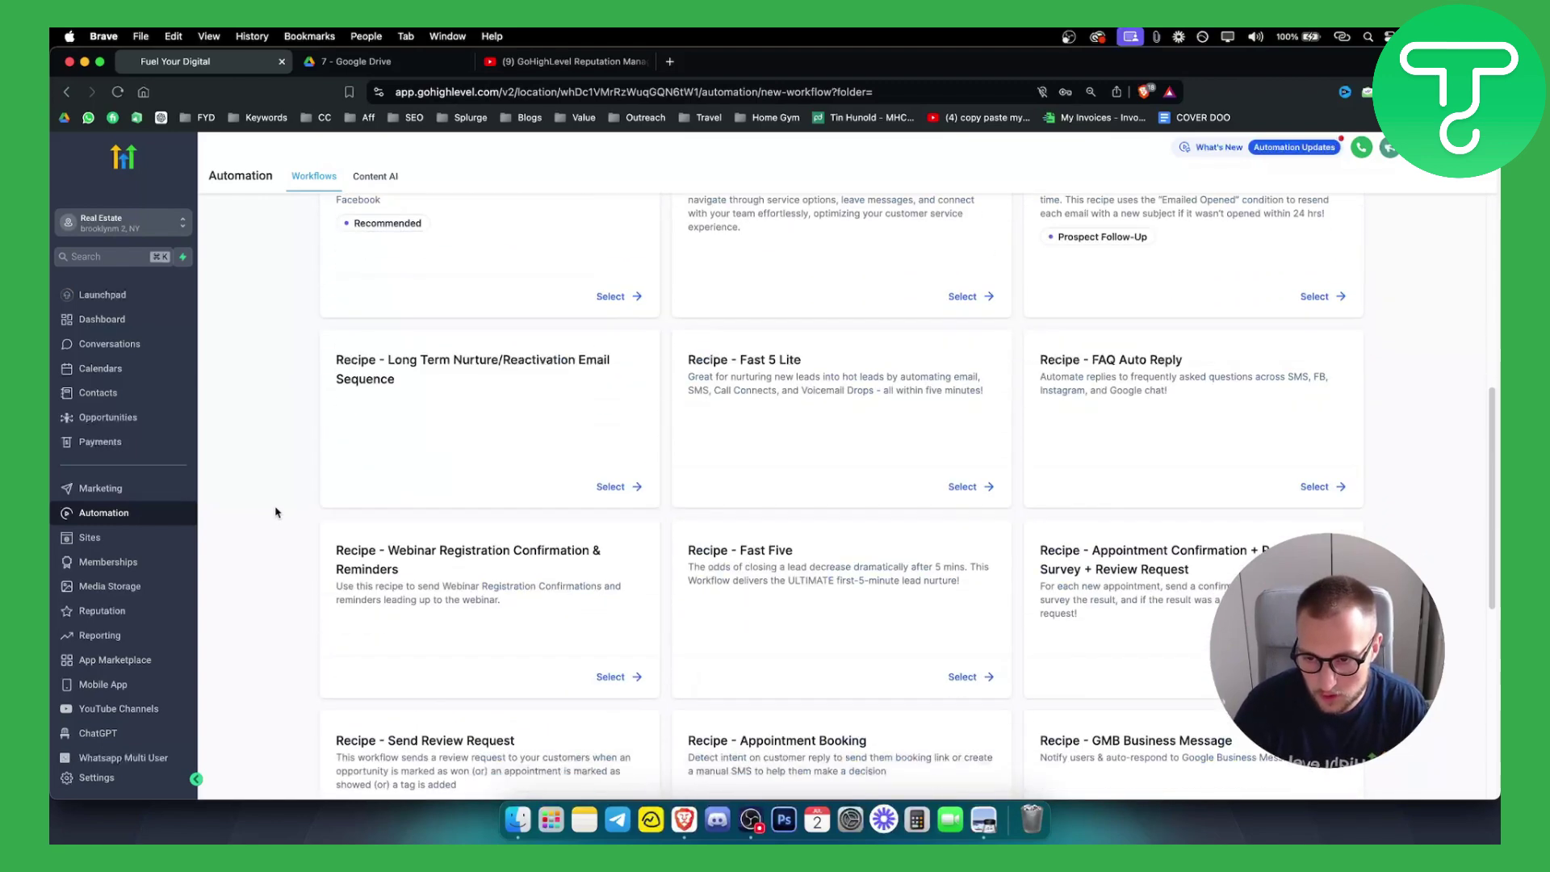
{"action": "scroll", "coordinate": [273, 510], "scroll_direction": "down", "scroll_amount": 2}
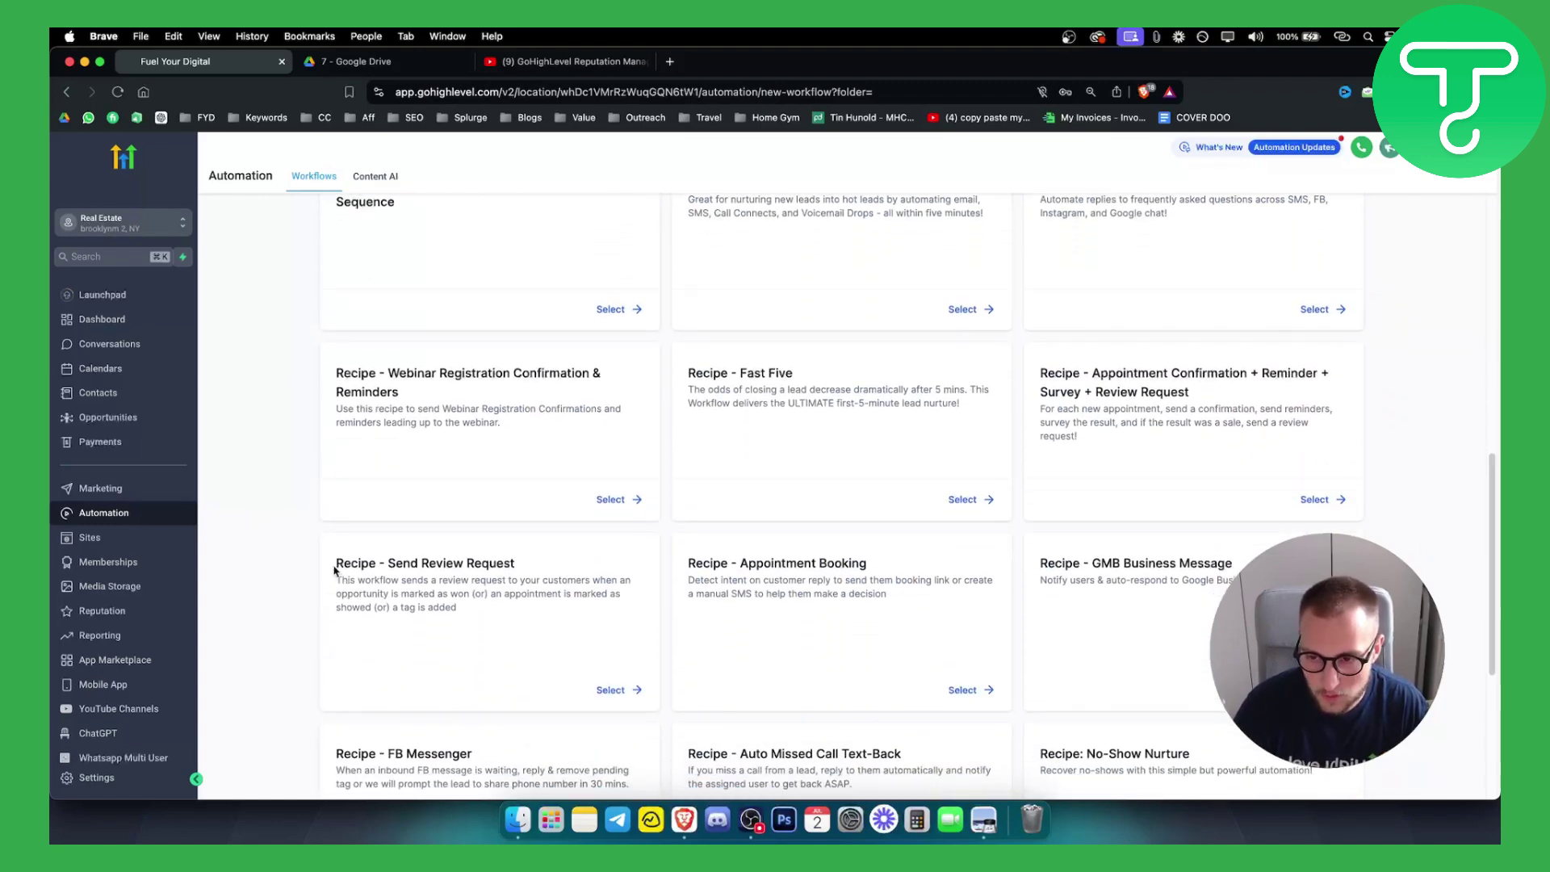
Highlight the Send Review Request recipe title and description, then open Opportunities in a new tab.
{"action": "left_click_drag", "start_coordinate": [335, 571], "coordinate": [532, 564]}
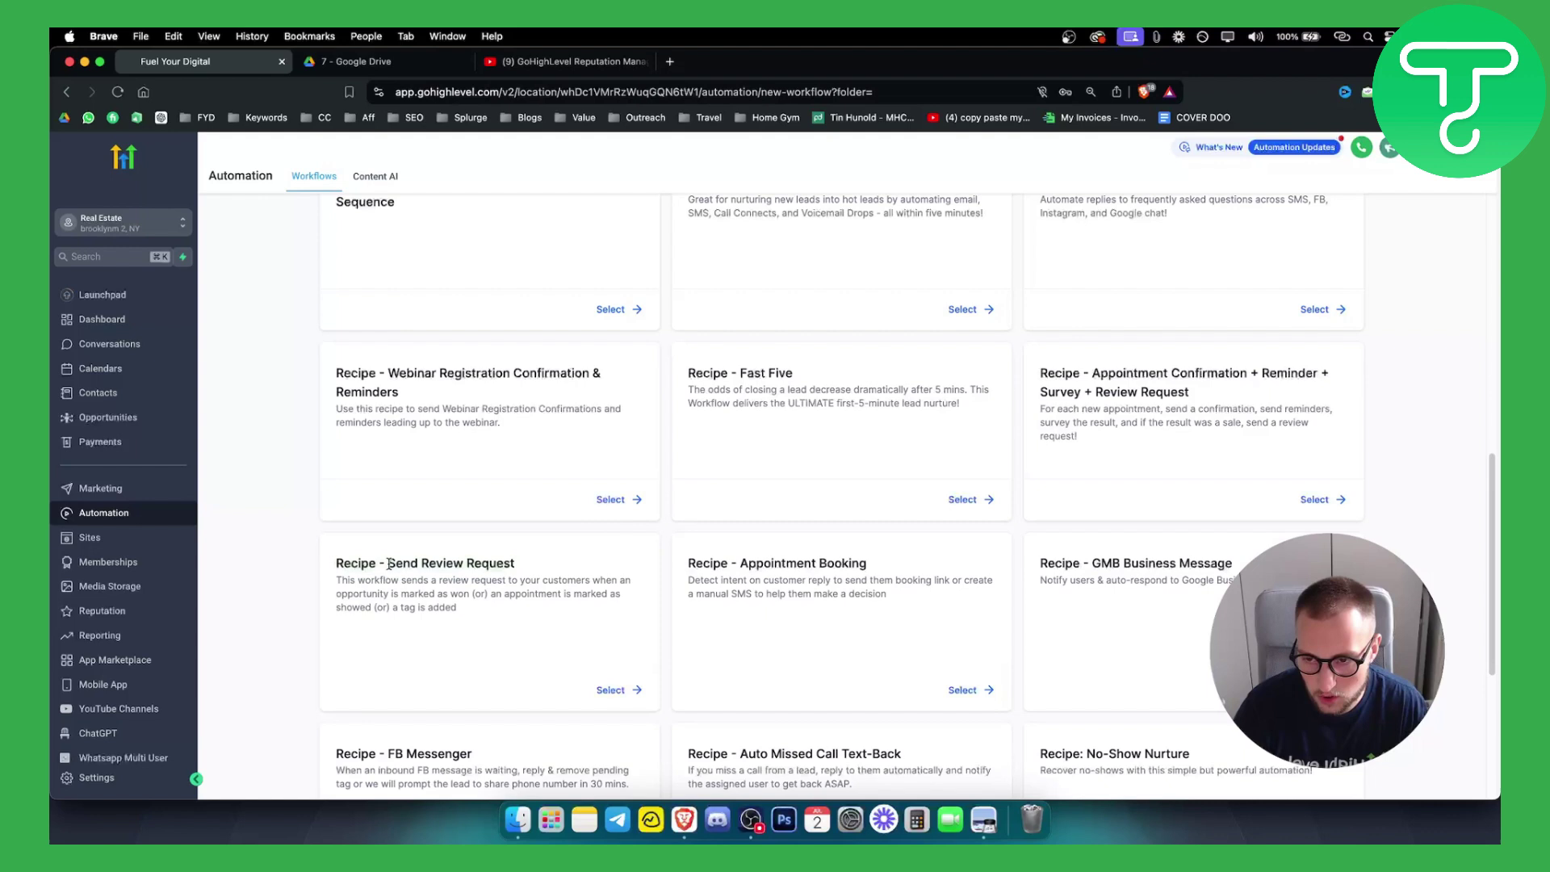
{"action": "left_click_drag", "start_coordinate": [387, 565], "coordinate": [516, 564]}
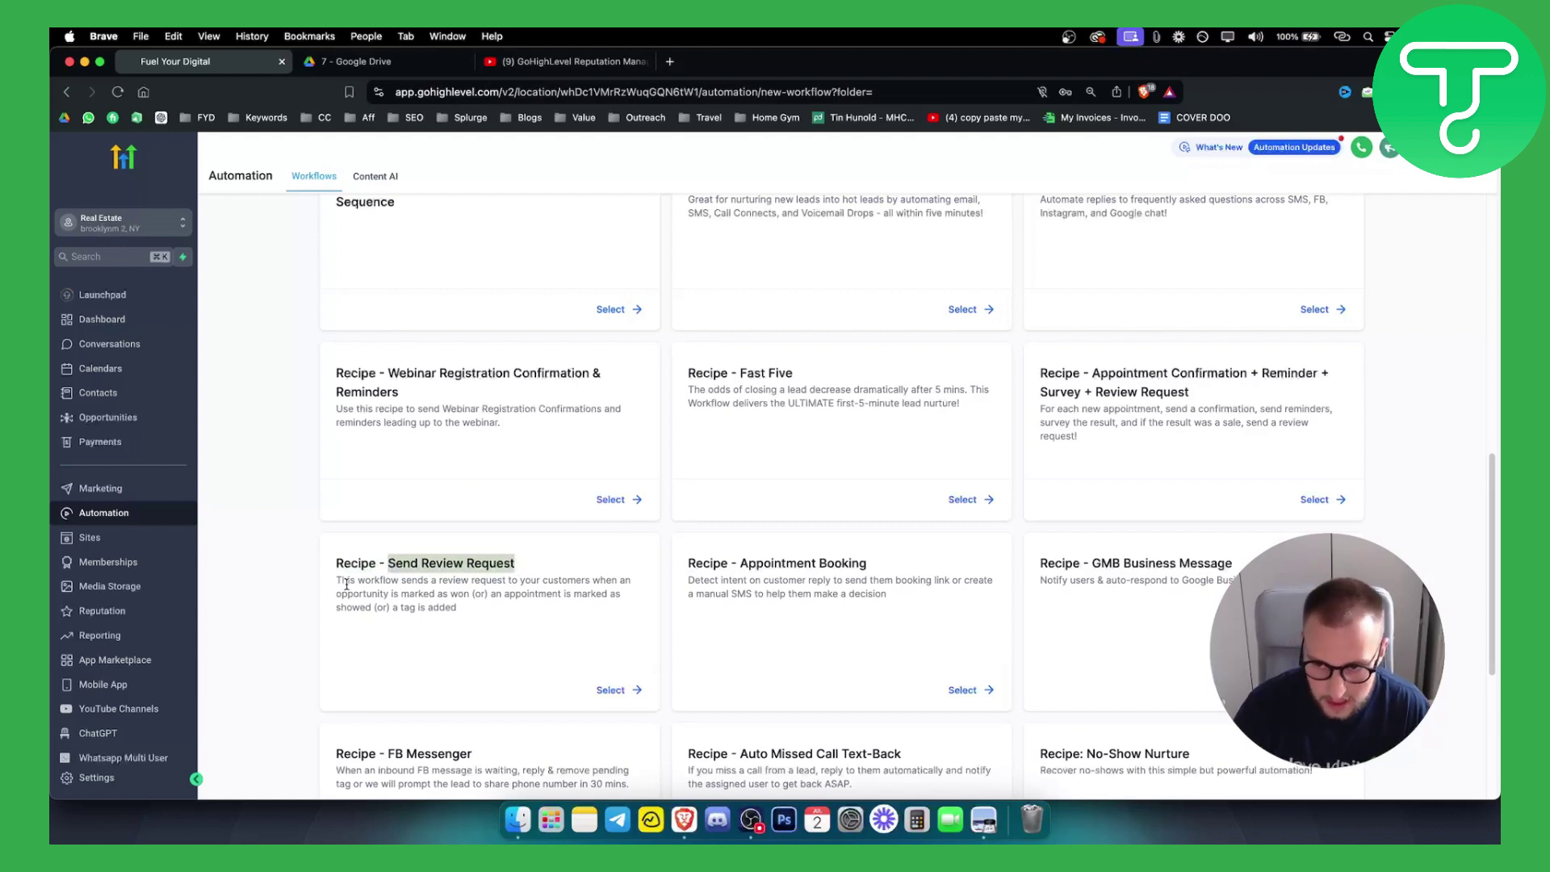
{"action": "left_click_drag", "start_coordinate": [337, 579], "coordinate": [461, 581]}
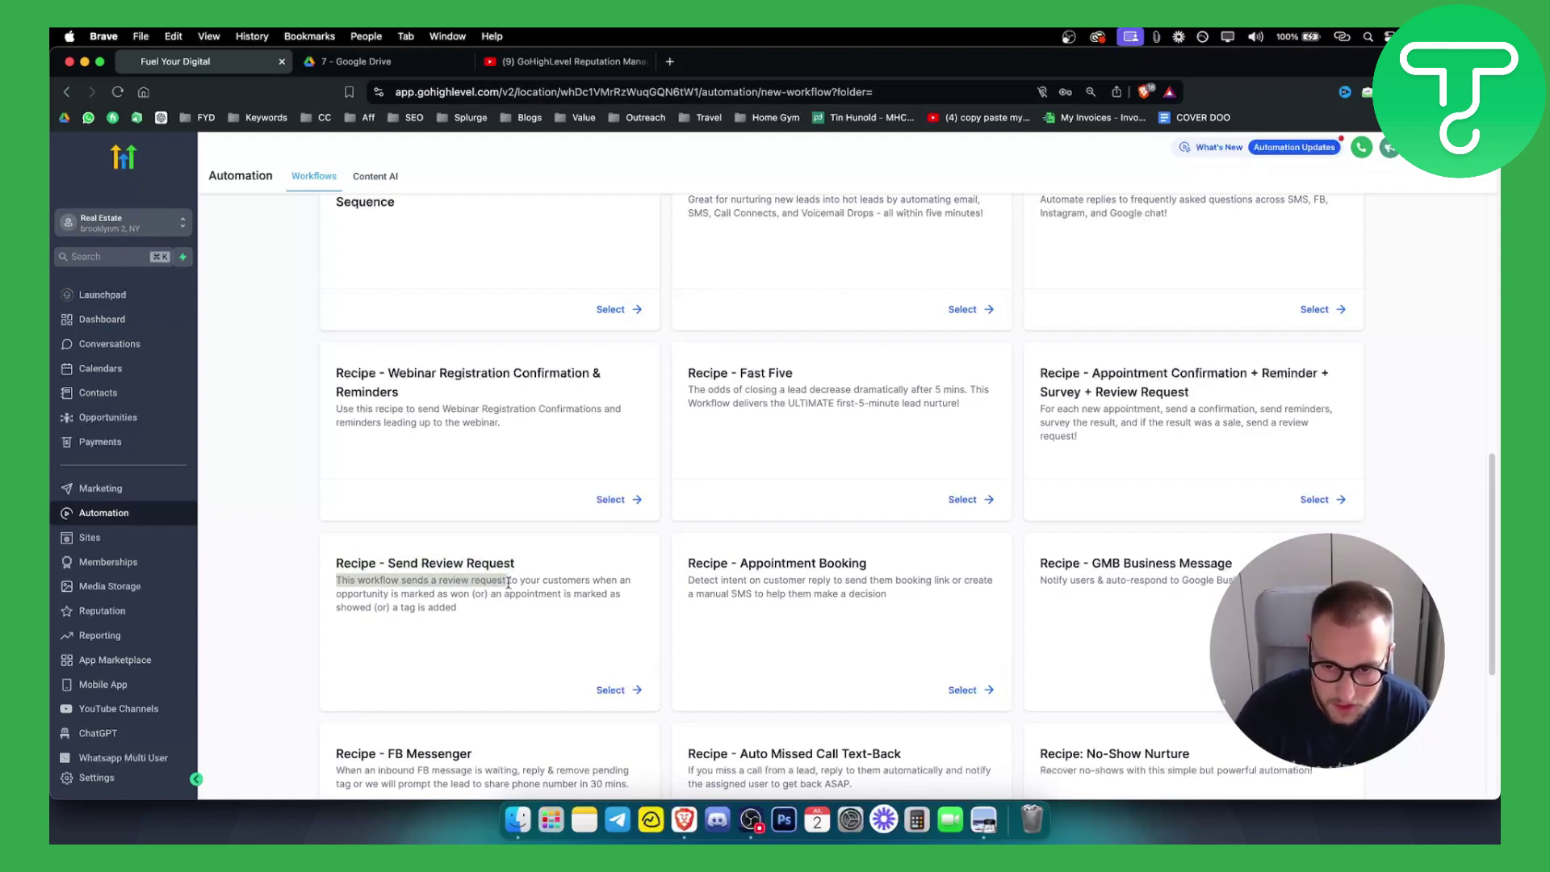
{"action": "mouse_move", "coordinate": [463, 581]}
{"action": "left_mouse_down"}
{"action": "mouse_move", "coordinate": [629, 586]}
{"action": "mouse_move", "coordinate": [472, 594]}
{"action": "left_mouse_up"}
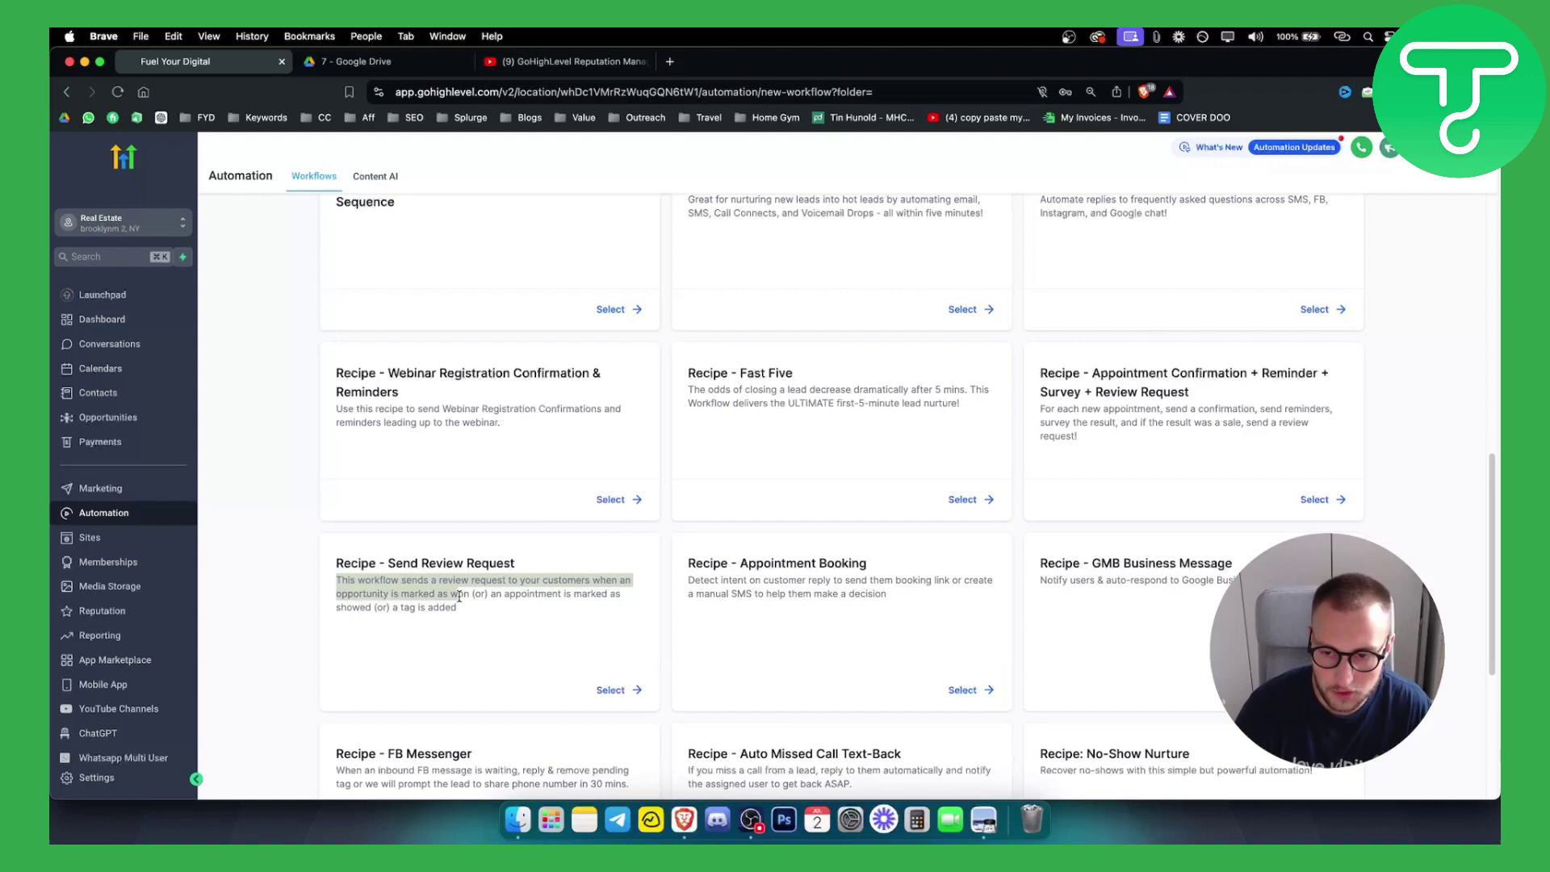
{"action": "left_click", "coordinate": [133, 418], "text": "super"}
Ignore the phone warning, check the Tin opportunity's empty tags, then close its Edit dialog.
{"action": "left_click", "coordinate": [382, 60]}
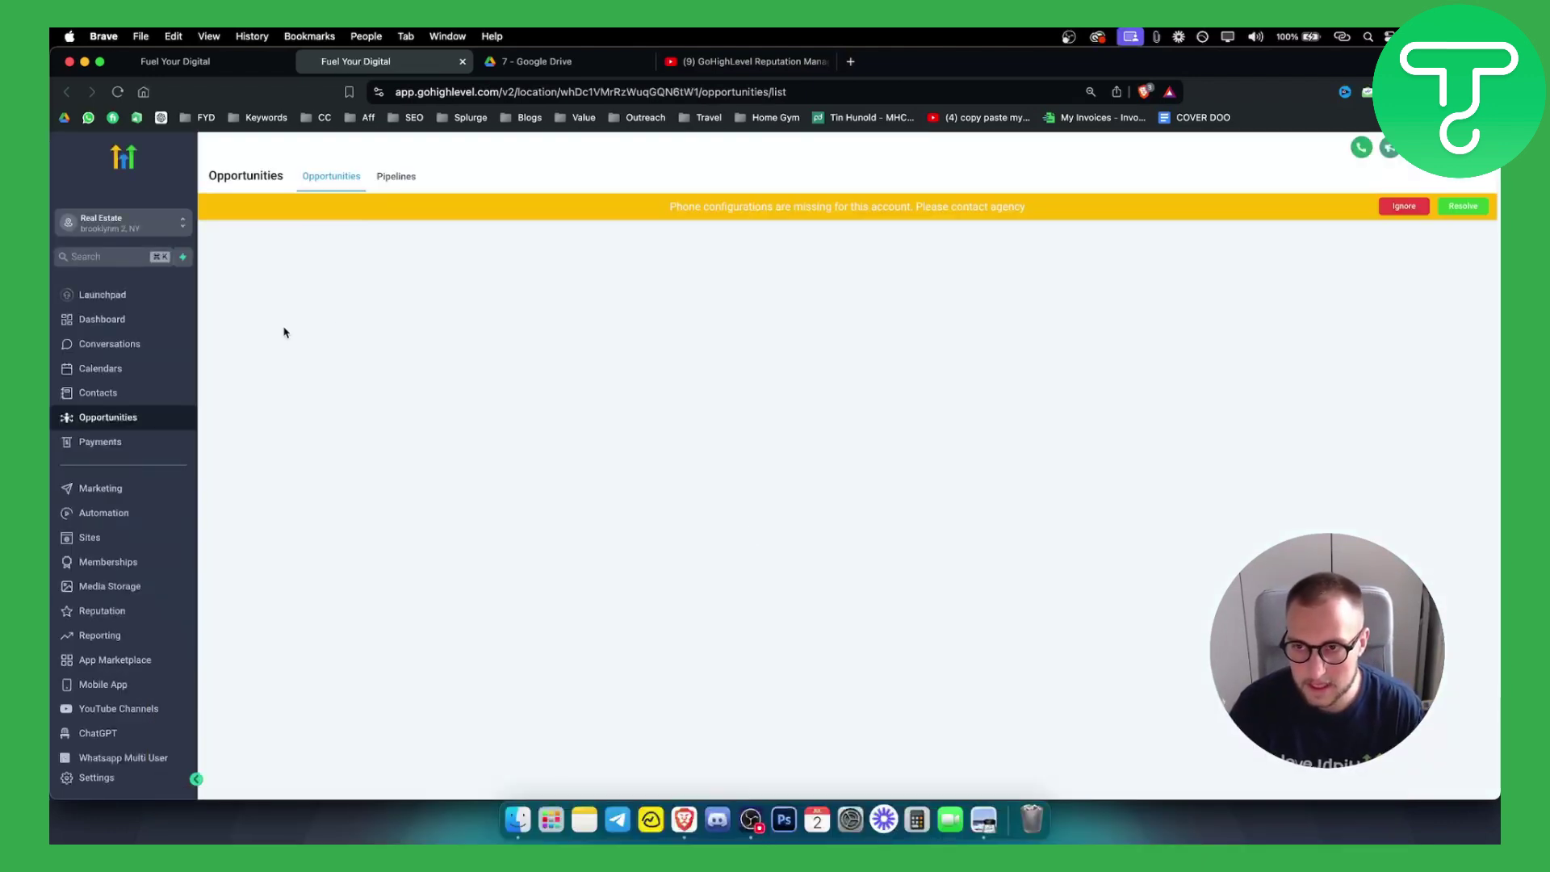
{"action": "left_click", "coordinate": [1404, 206]}
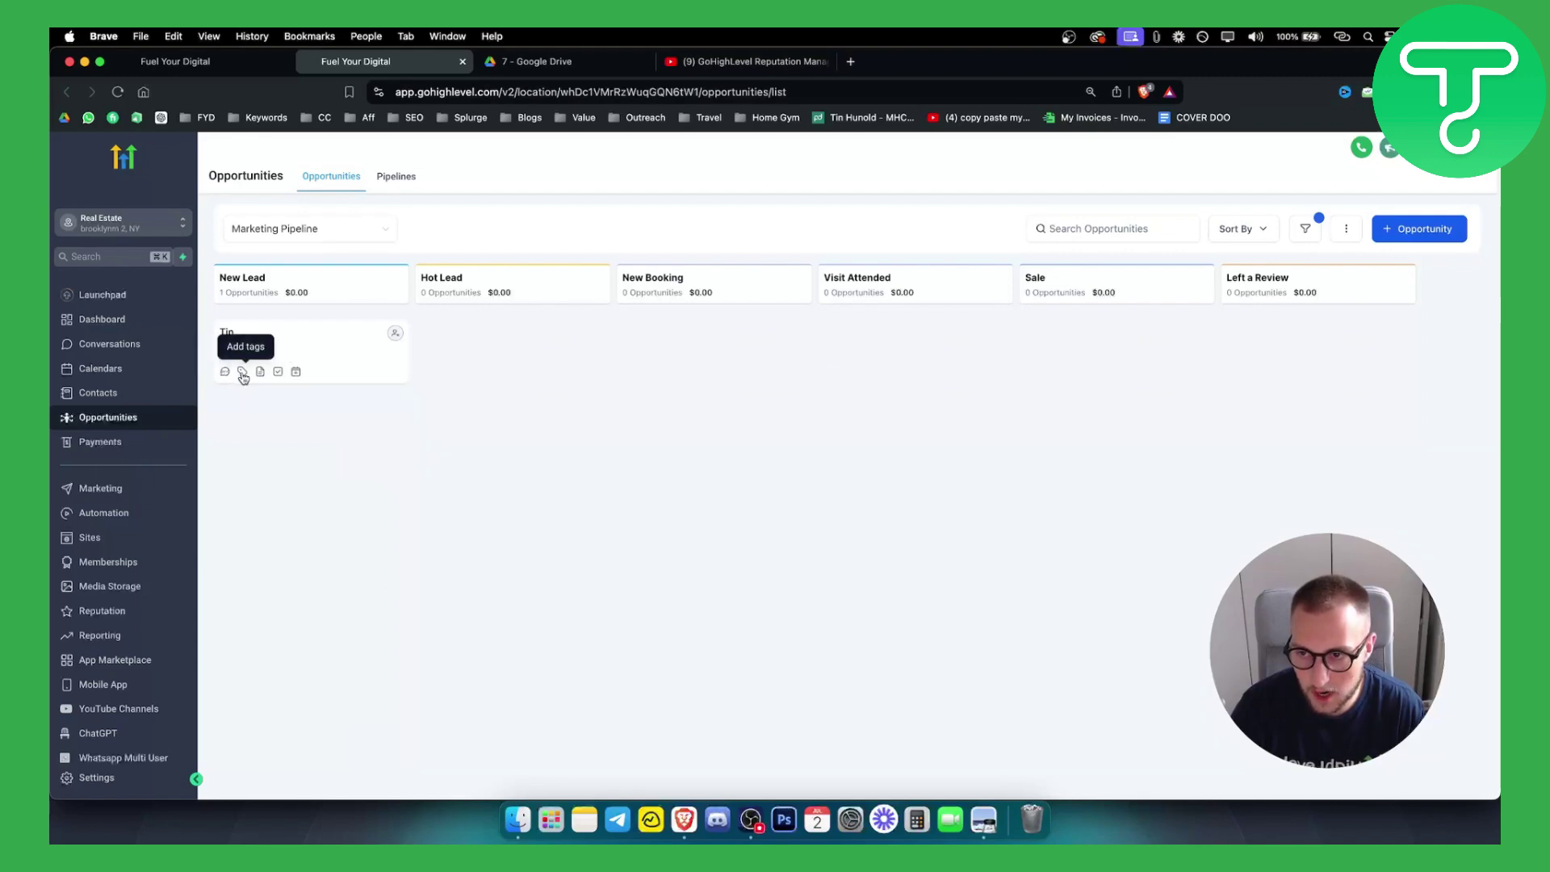
{"action": "left_click", "coordinate": [255, 373]}
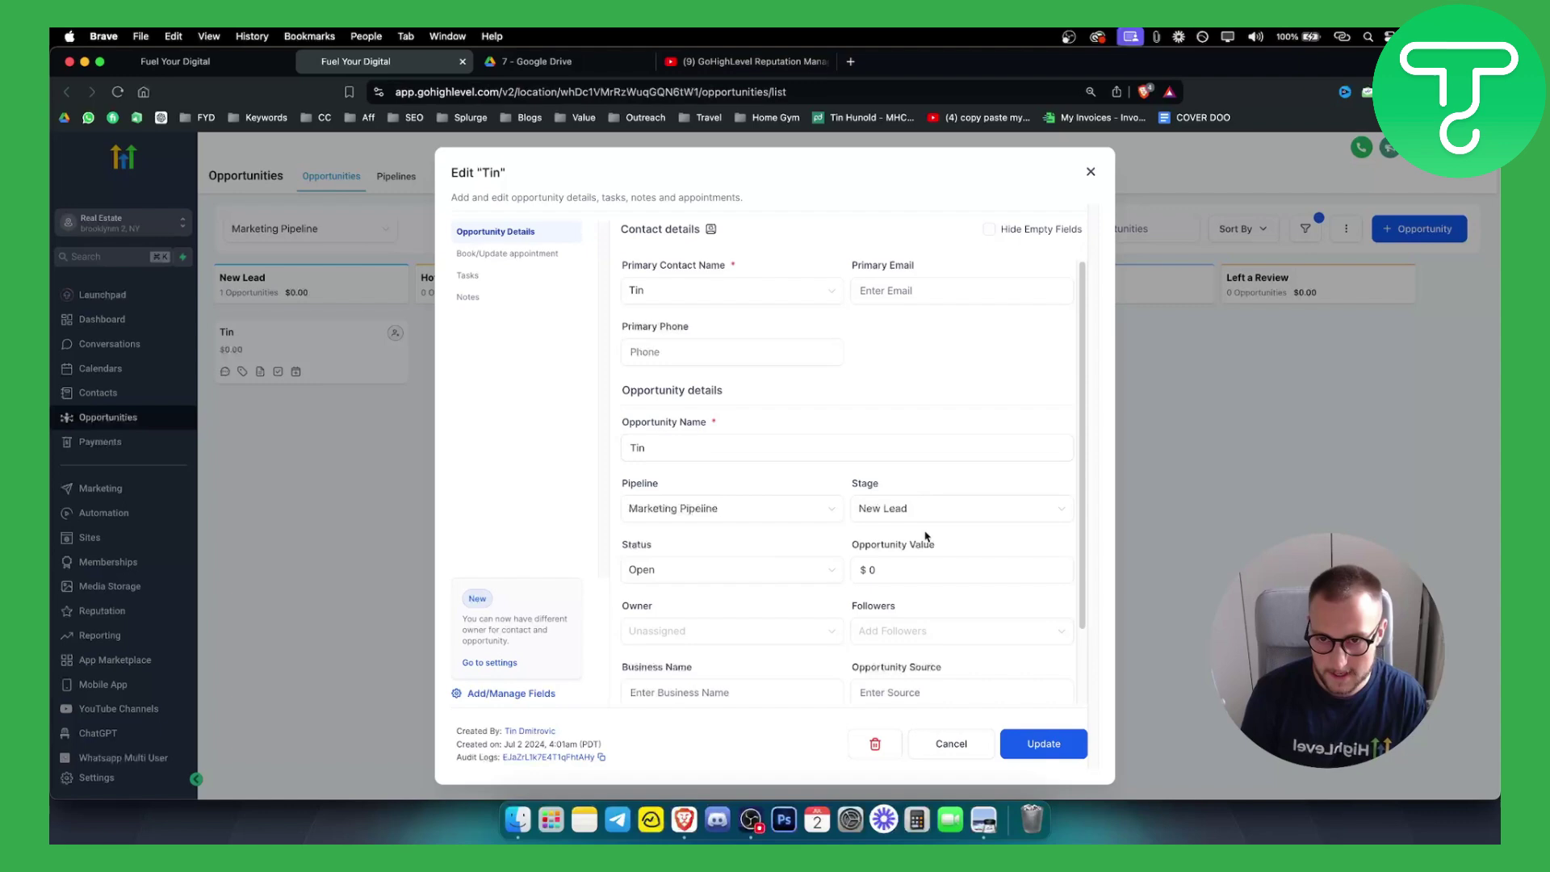
{"action": "scroll", "coordinate": [788, 537], "scroll_direction": "down", "scroll_amount": 2}
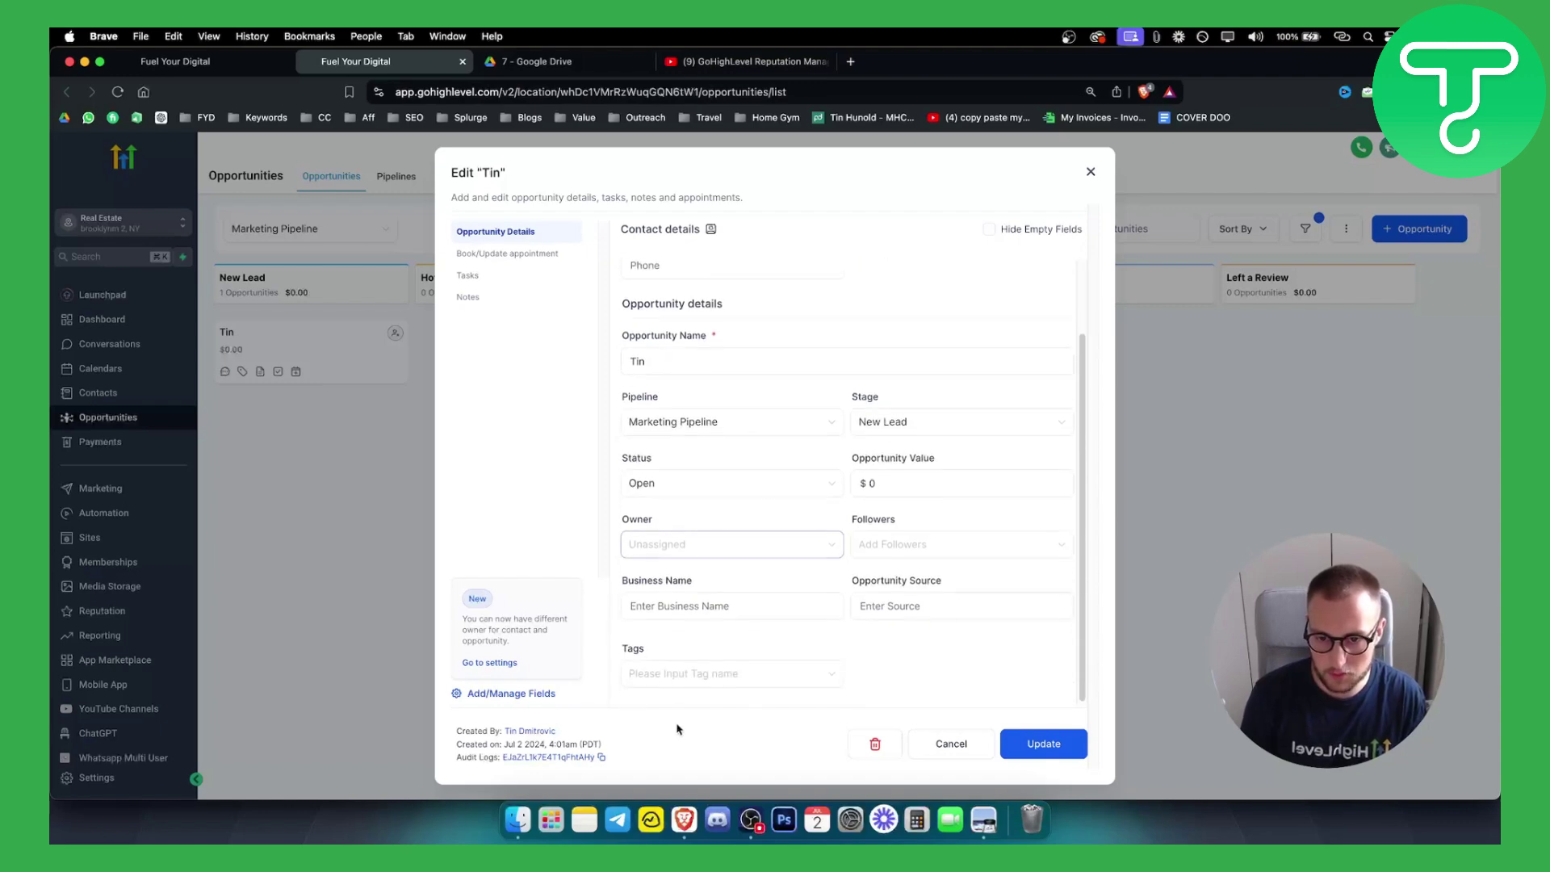
{"action": "left_click", "coordinate": [686, 680]}
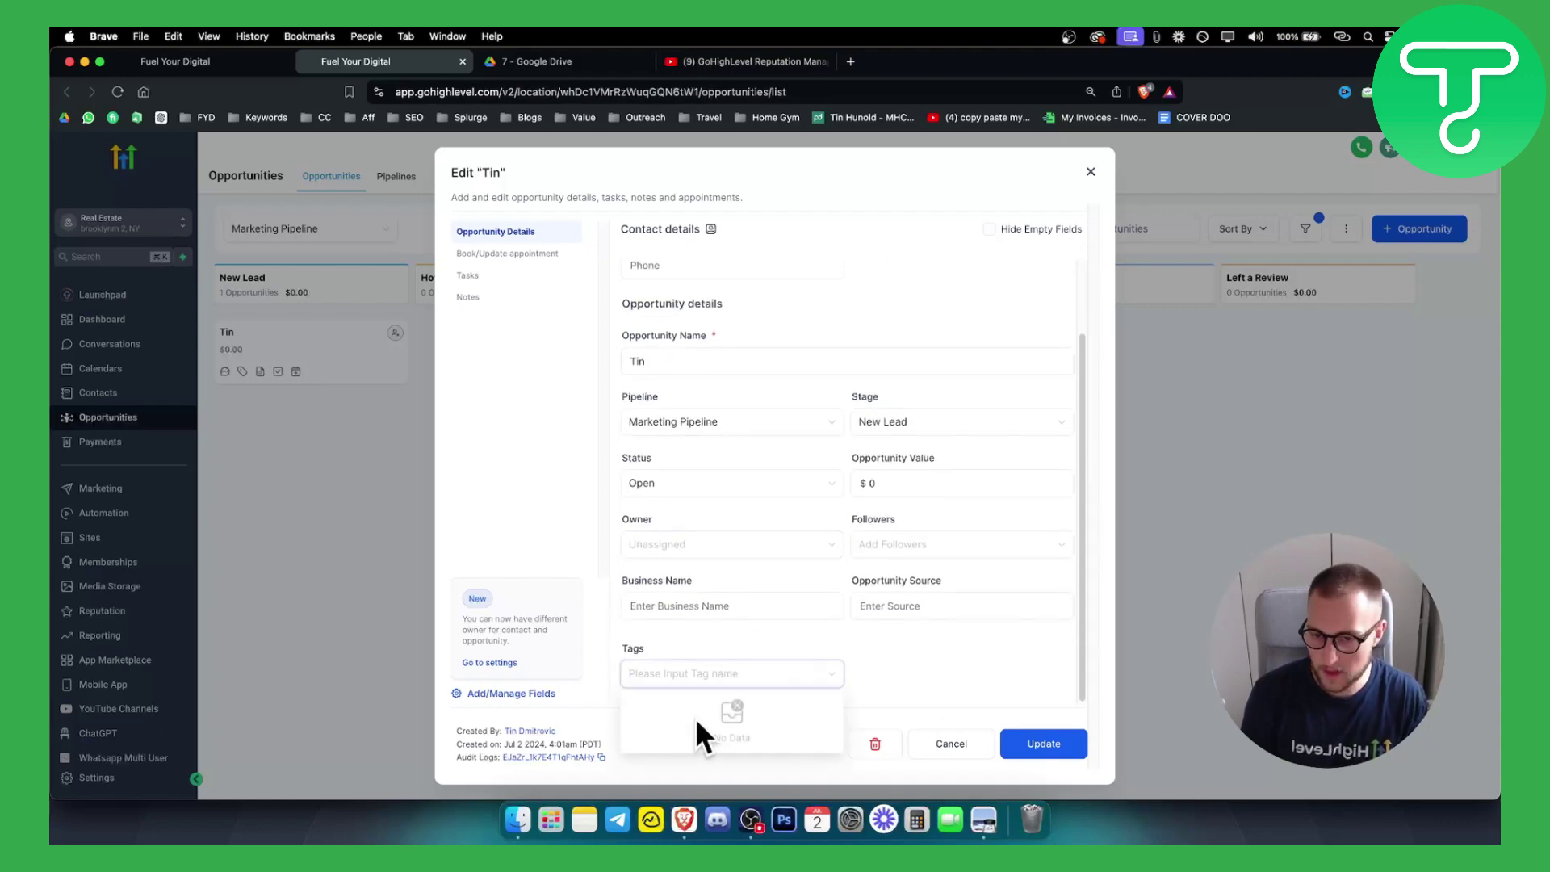
{"action": "left_click", "coordinate": [1089, 172]}
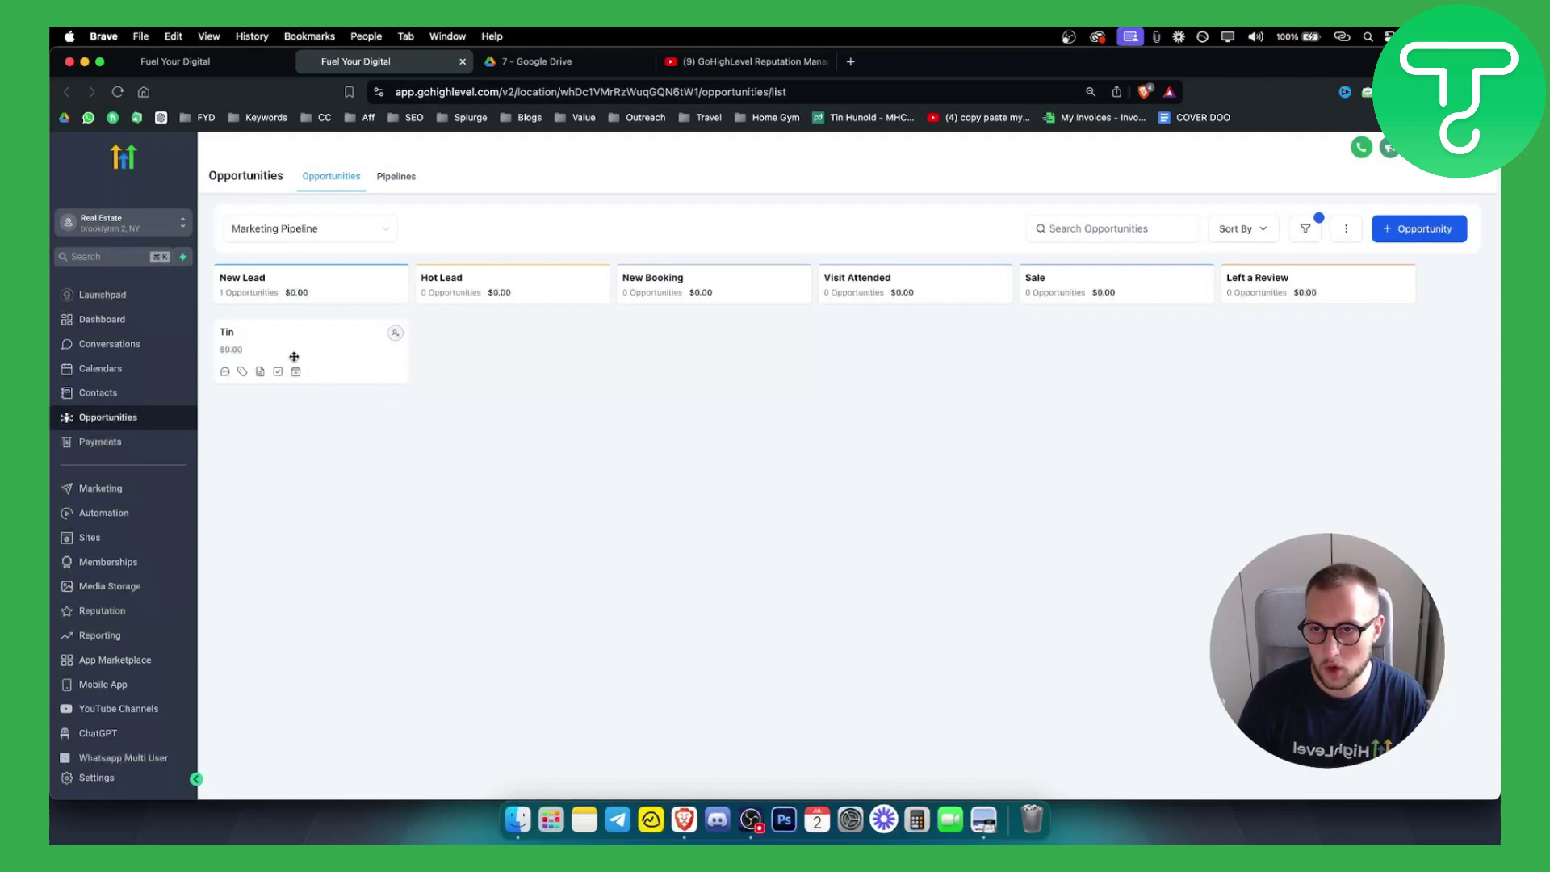
Back on the recipes tab, highlight parts of the Send Review Request recipe text.
{"action": "left_click", "coordinate": [201, 63]}
{"action": "left_click", "coordinate": [355, 581]}
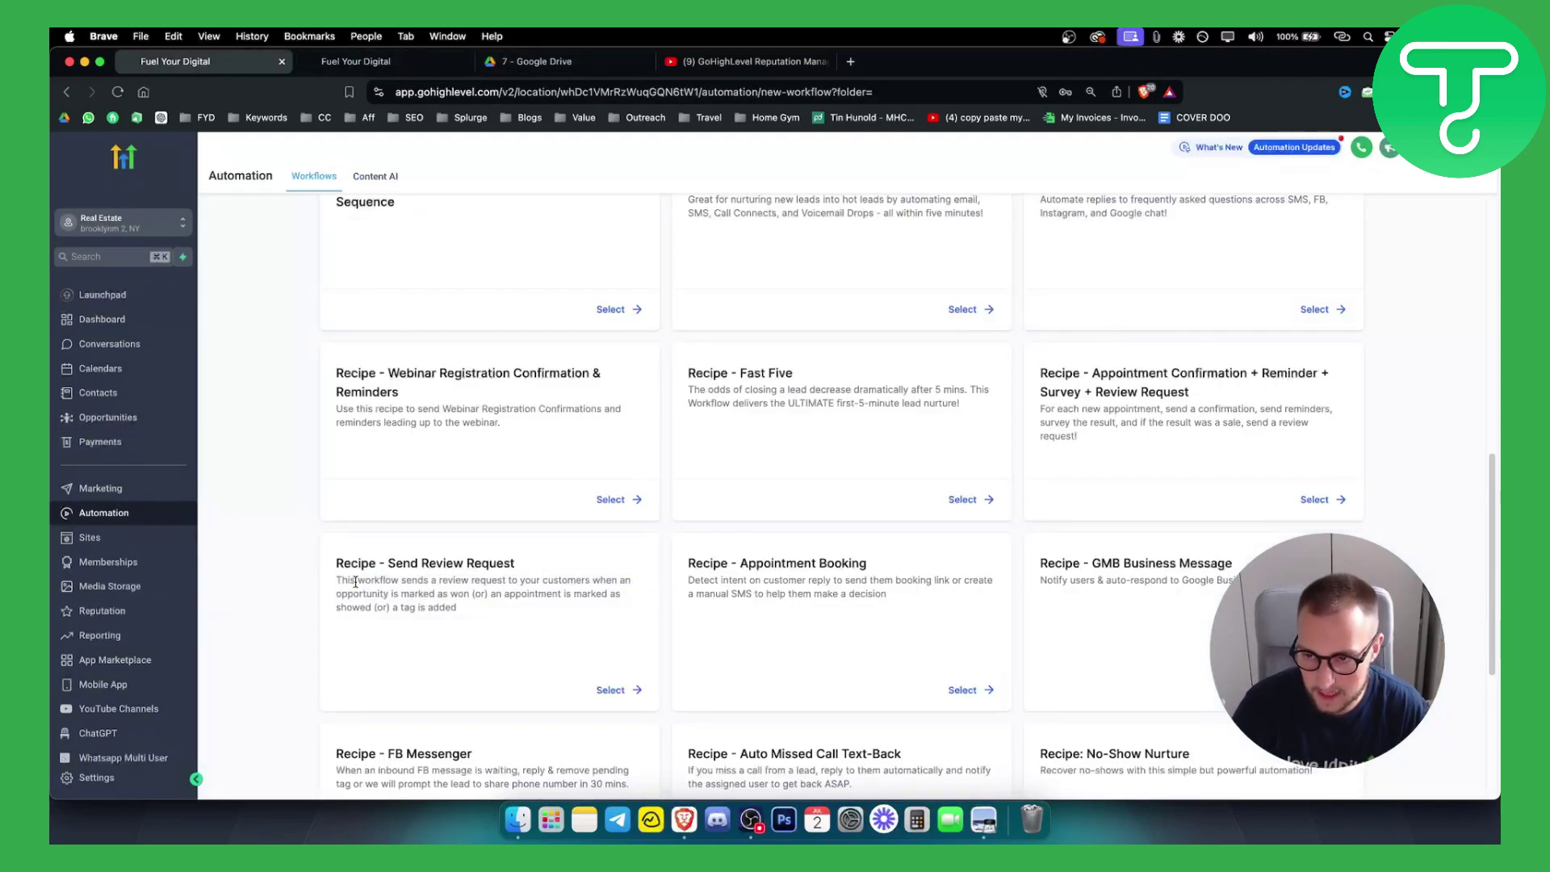
{"action": "left_click_drag", "start_coordinate": [338, 569], "coordinate": [514, 565]}
{"action": "left_click", "coordinate": [513, 565]}
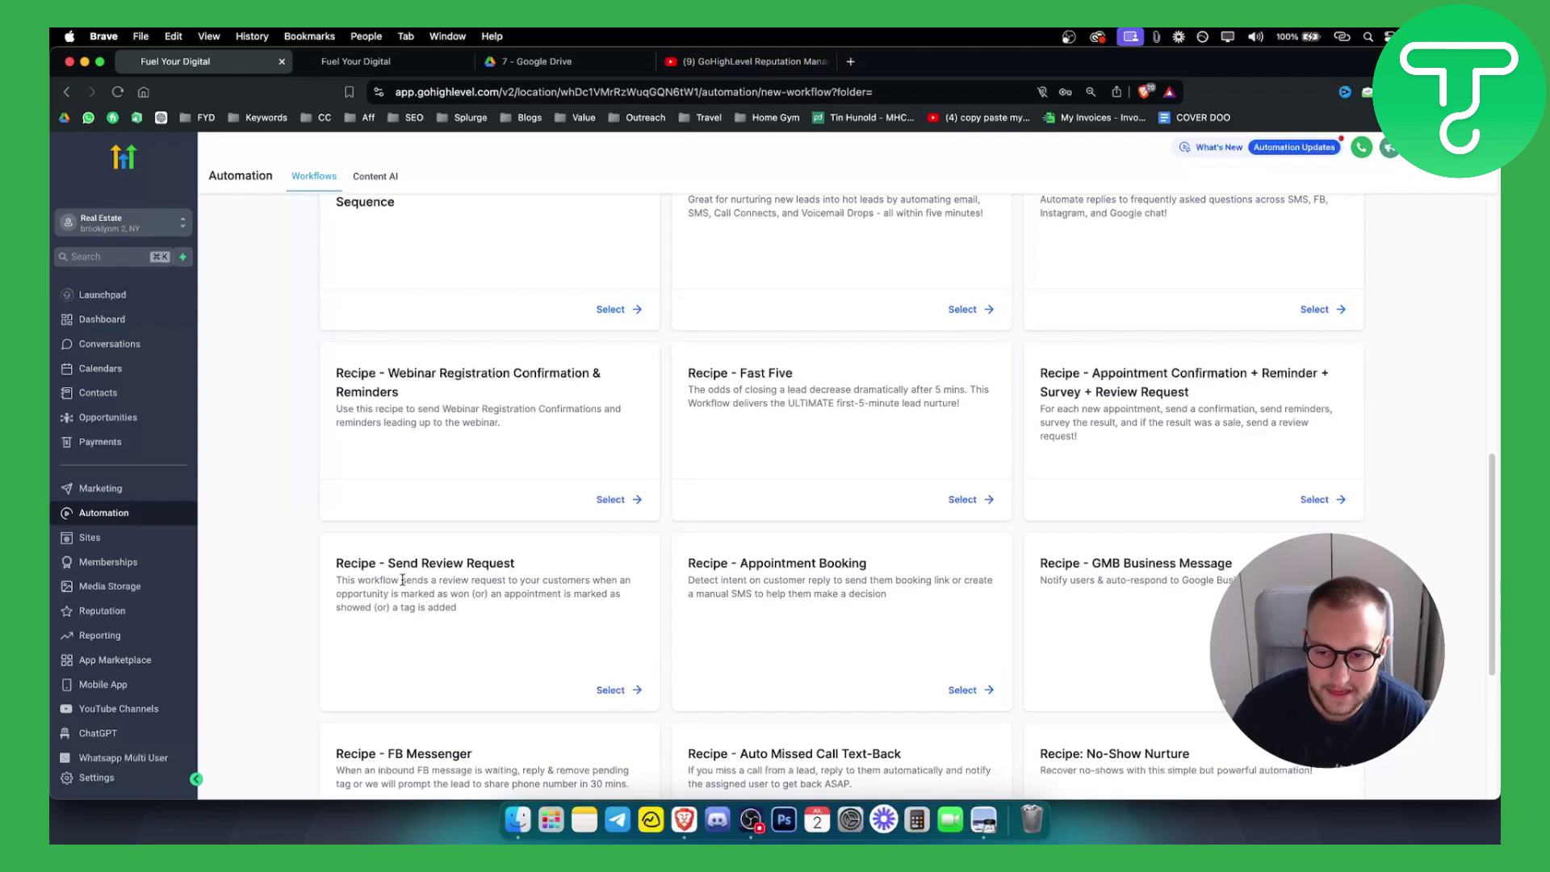
{"action": "left_click_drag", "start_coordinate": [403, 581], "coordinate": [585, 582]}
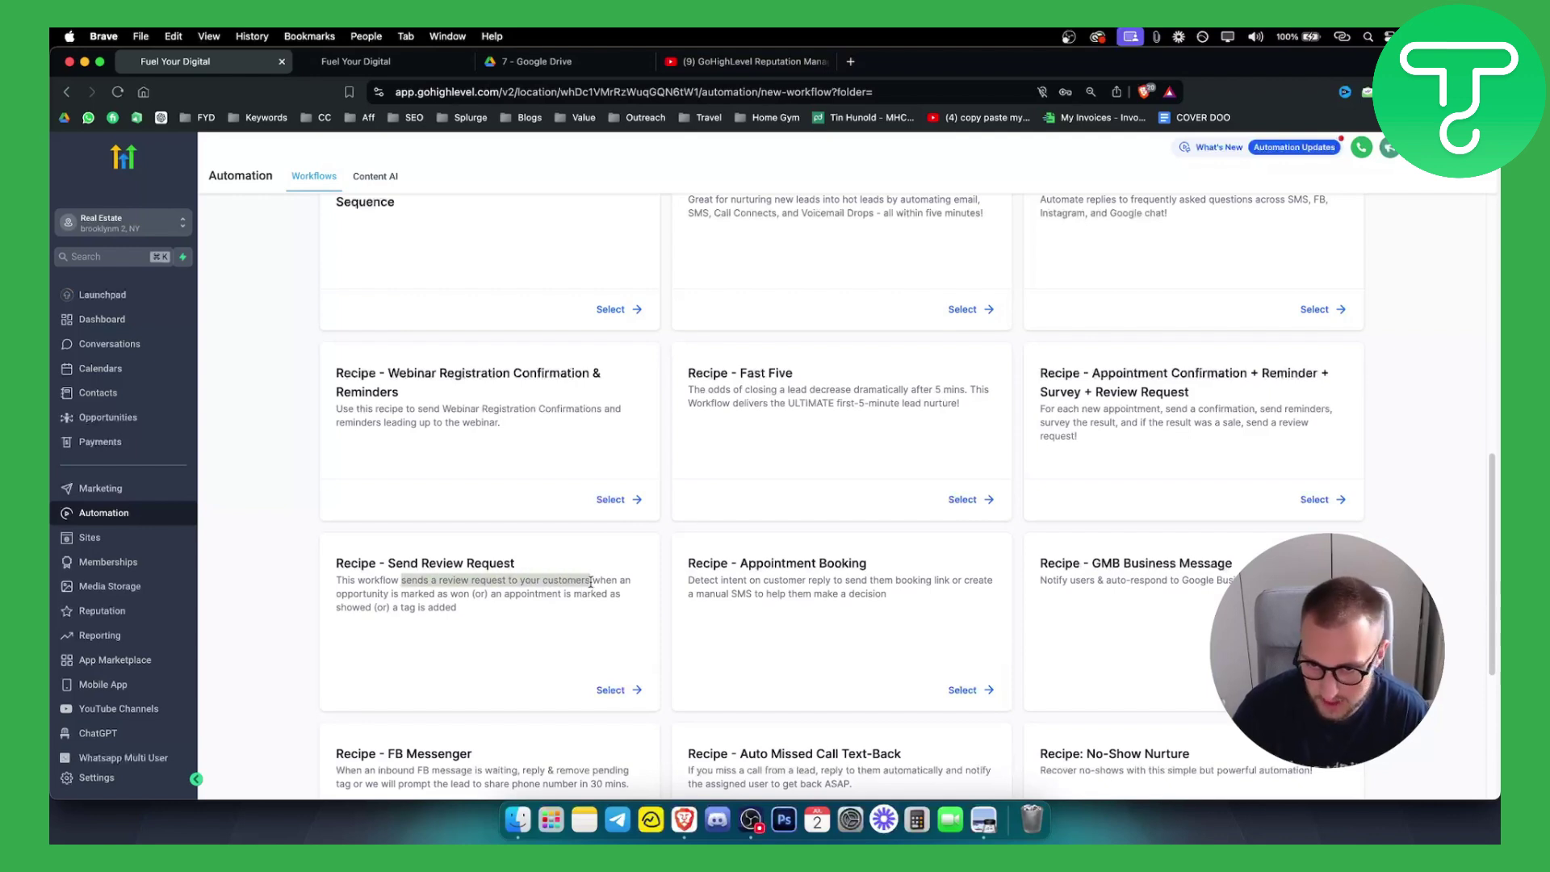
{"action": "left_click", "coordinate": [591, 583]}
{"action": "left_click_drag", "start_coordinate": [481, 610], "coordinate": [336, 575]}
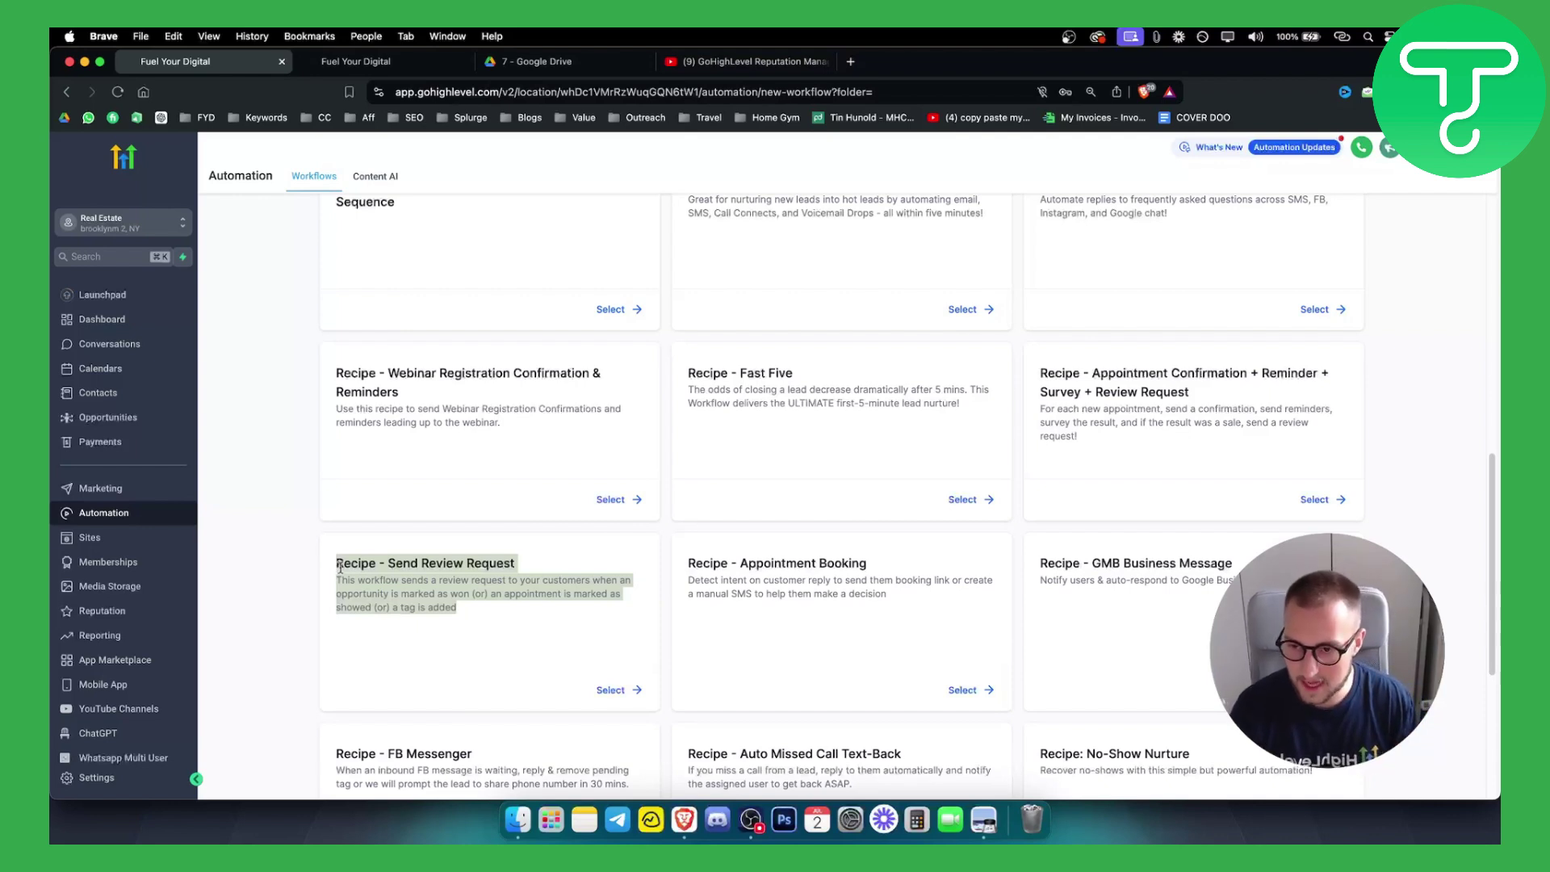
{"action": "left_click", "coordinate": [337, 566]}
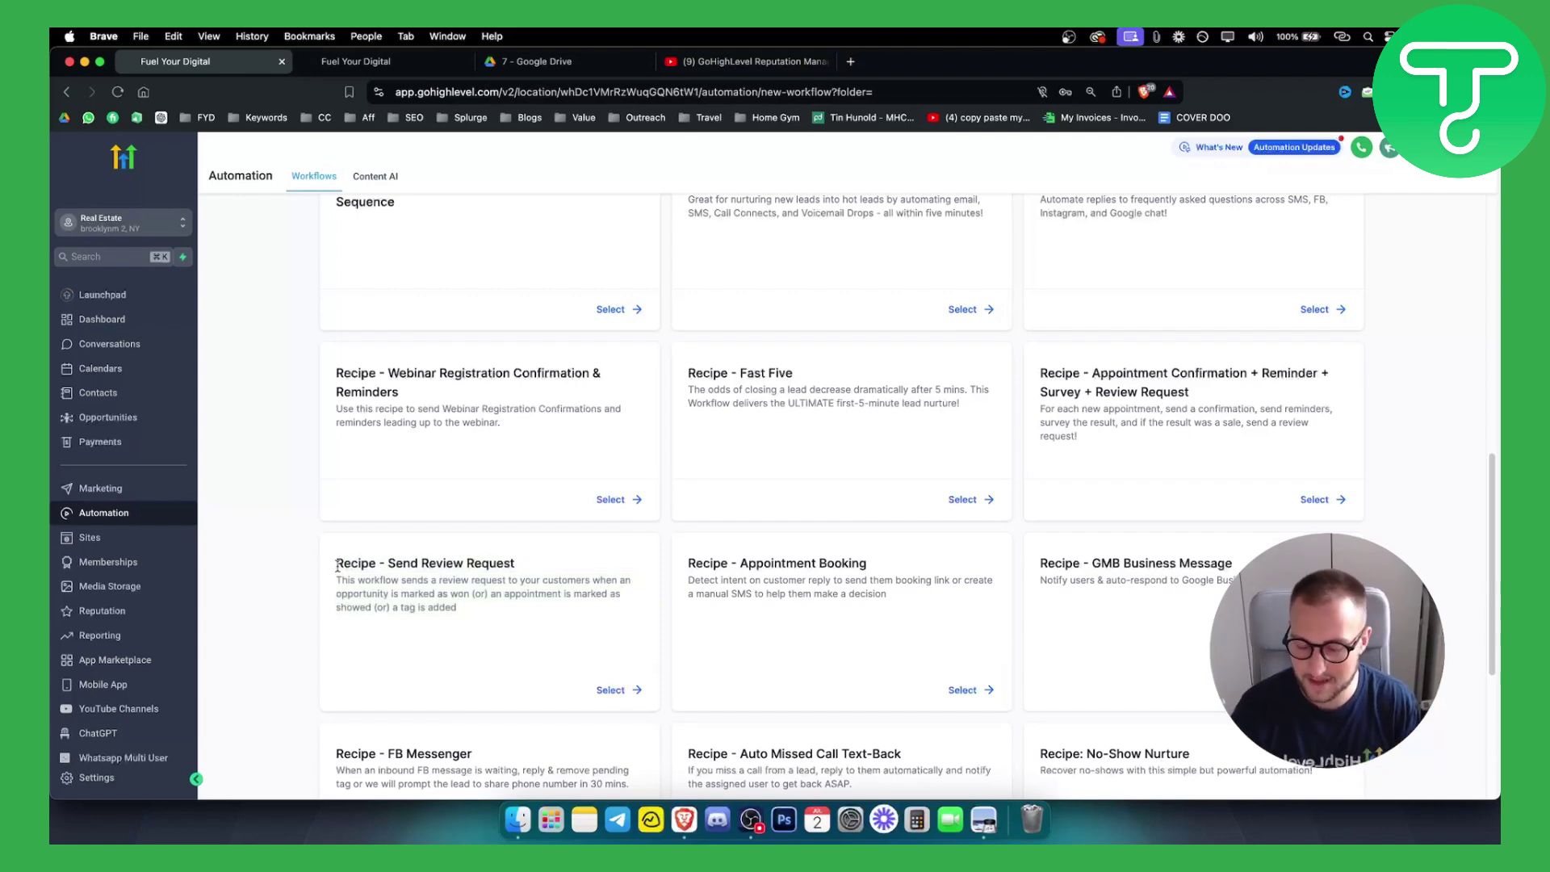
Re-highlight the recipe title and description, then open the Reputation overview.
{"action": "left_click_drag", "start_coordinate": [333, 569], "coordinate": [556, 564]}
{"action": "left_click", "coordinate": [404, 569]}
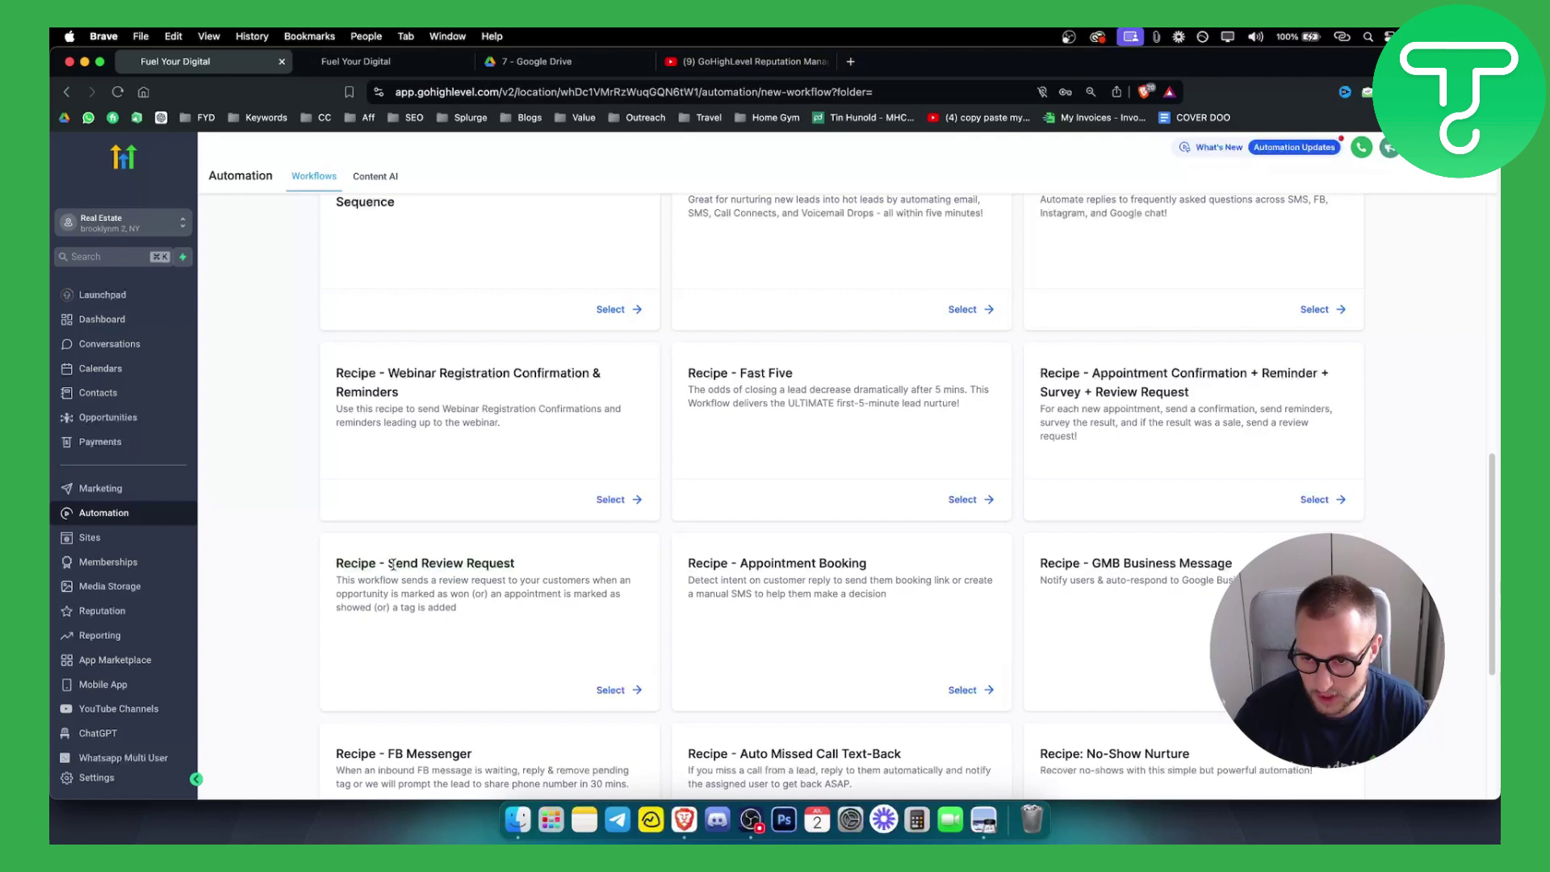
{"action": "left_click_drag", "start_coordinate": [390, 564], "coordinate": [516, 564]}
{"action": "left_click", "coordinate": [491, 564]}
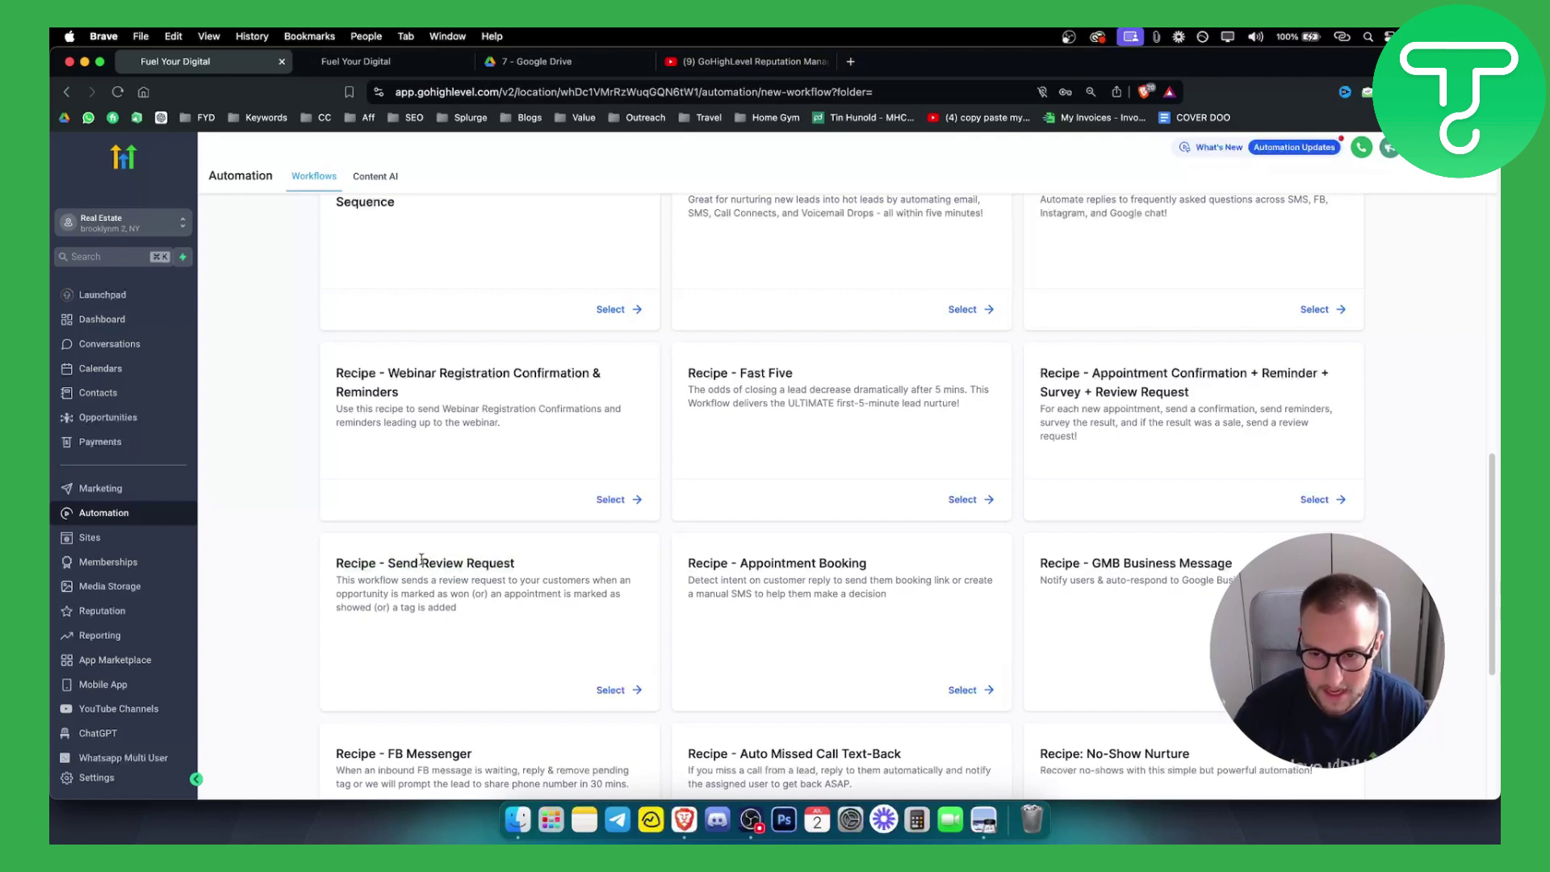
{"action": "left_click_drag", "start_coordinate": [422, 561], "coordinate": [516, 564]}
{"action": "left_click", "coordinate": [494, 579]}
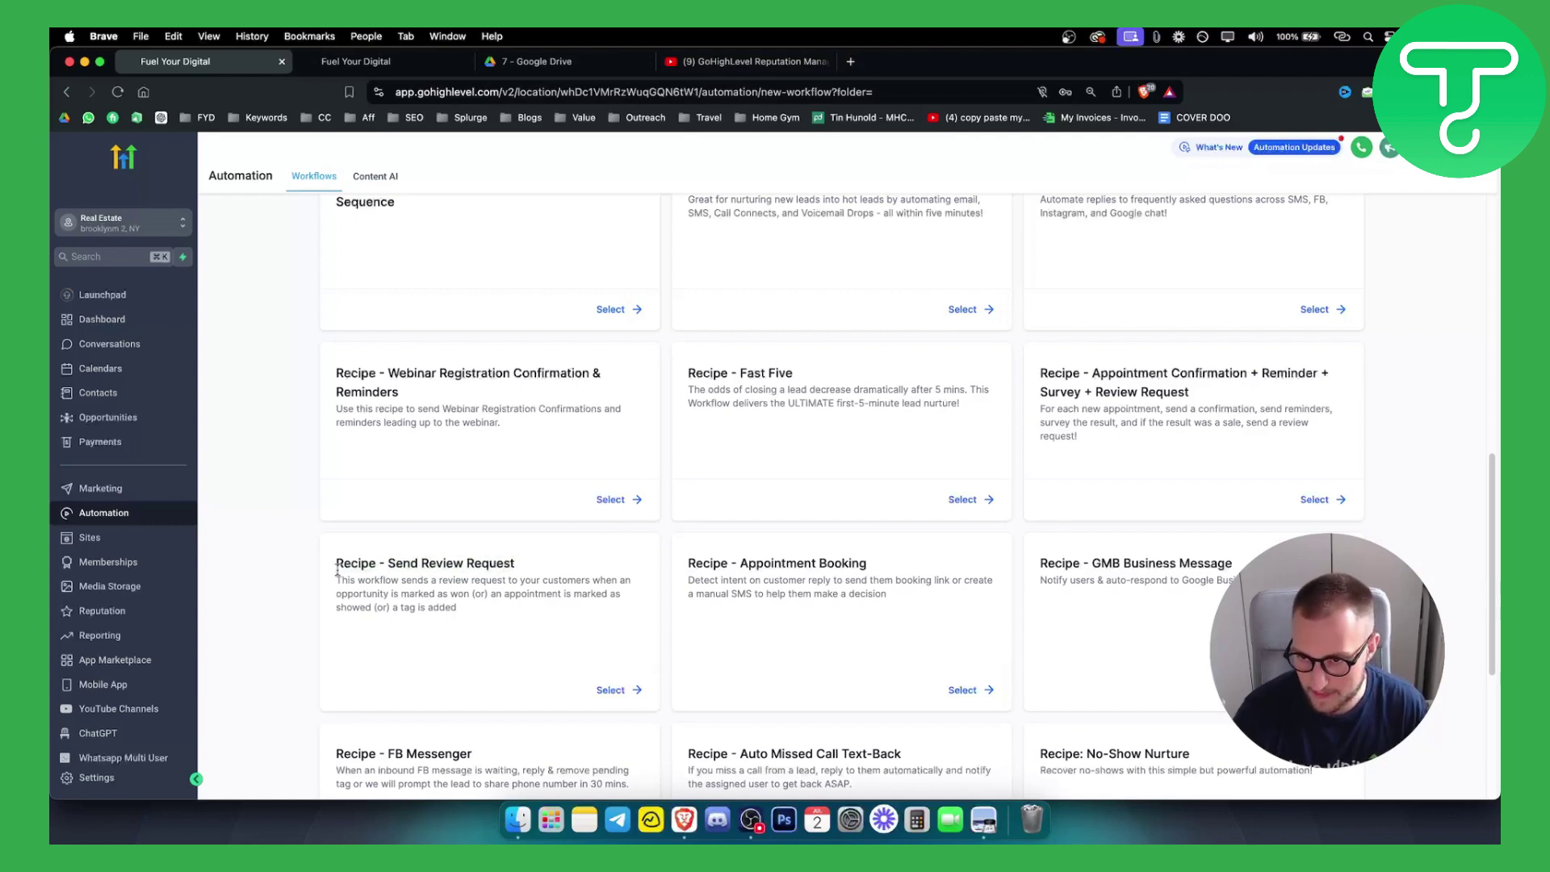
{"action": "left_click_drag", "start_coordinate": [335, 569], "coordinate": [503, 612]}
{"action": "left_click", "coordinate": [503, 612]}
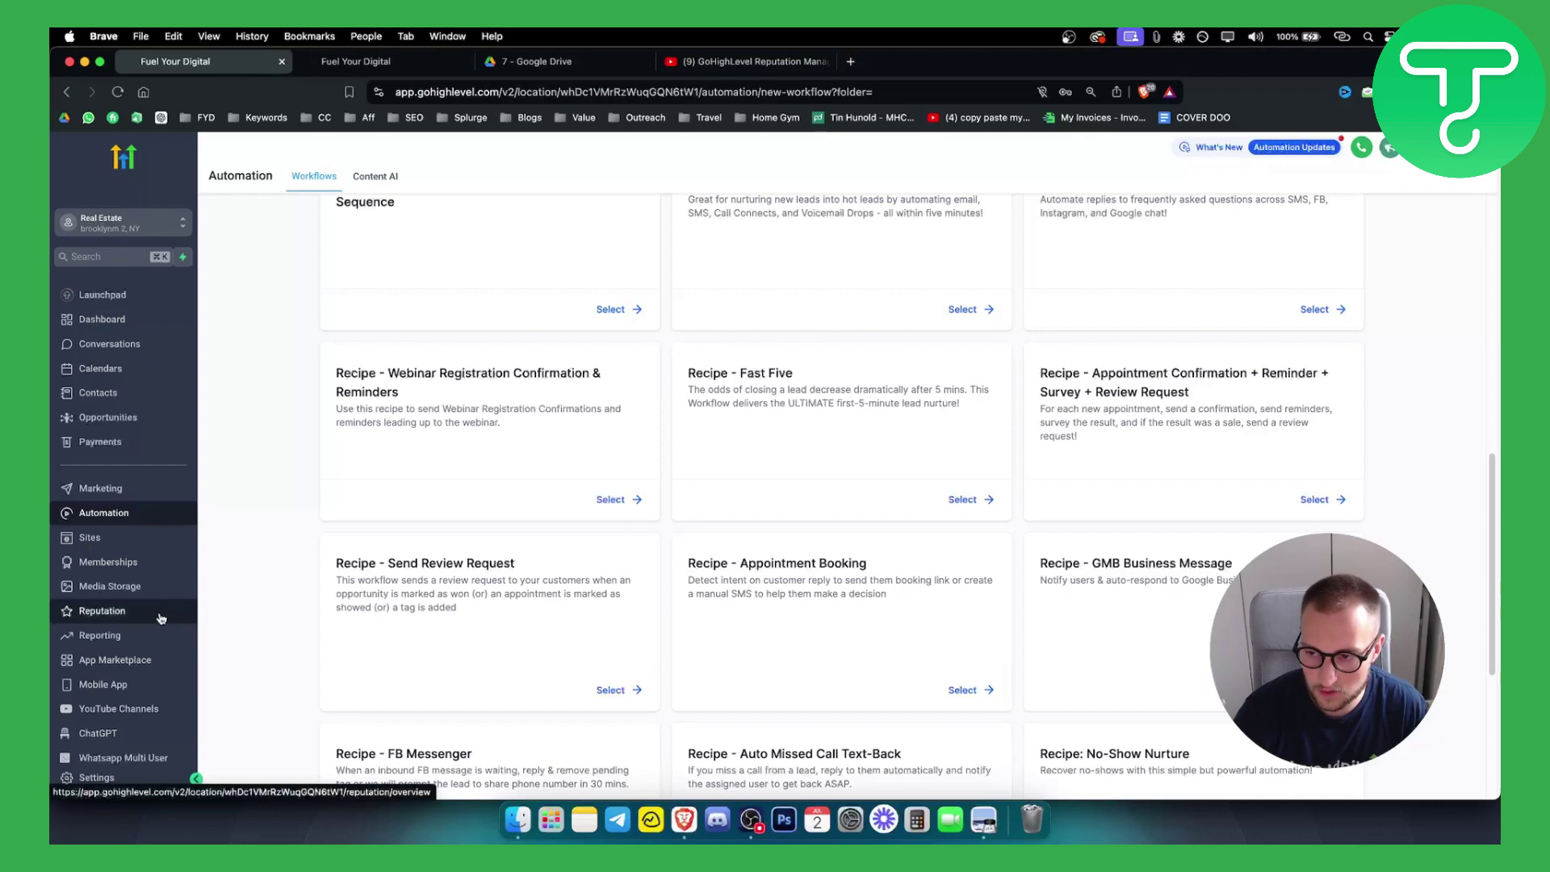
{"action": "left_click", "coordinate": [100, 612]}
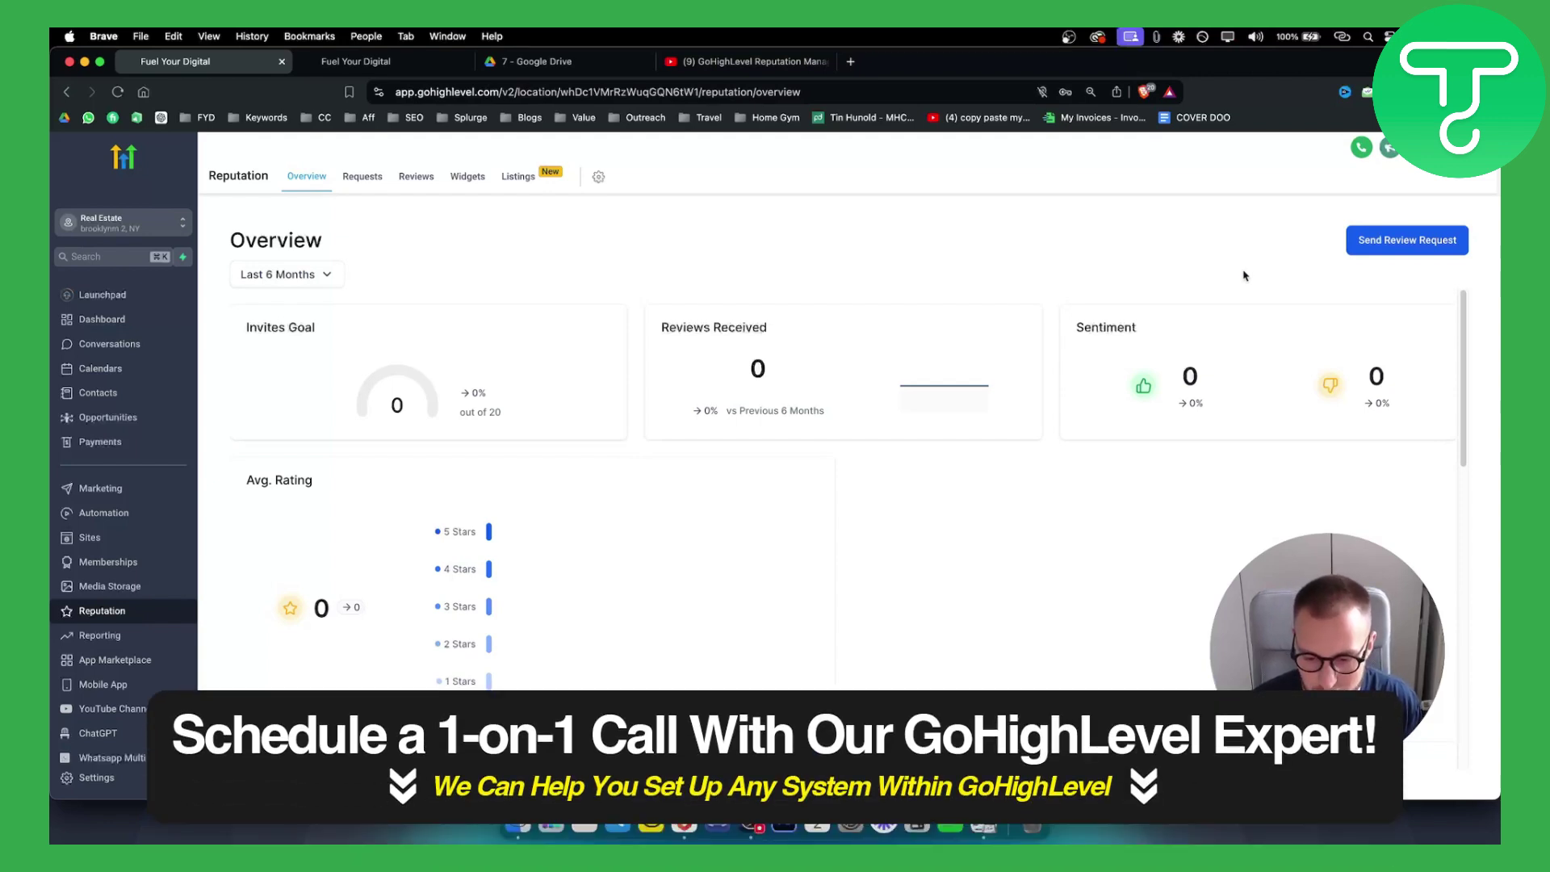
{"action": "scroll", "coordinate": [591, 630], "scroll_direction": "down", "scroll_amount": 5}
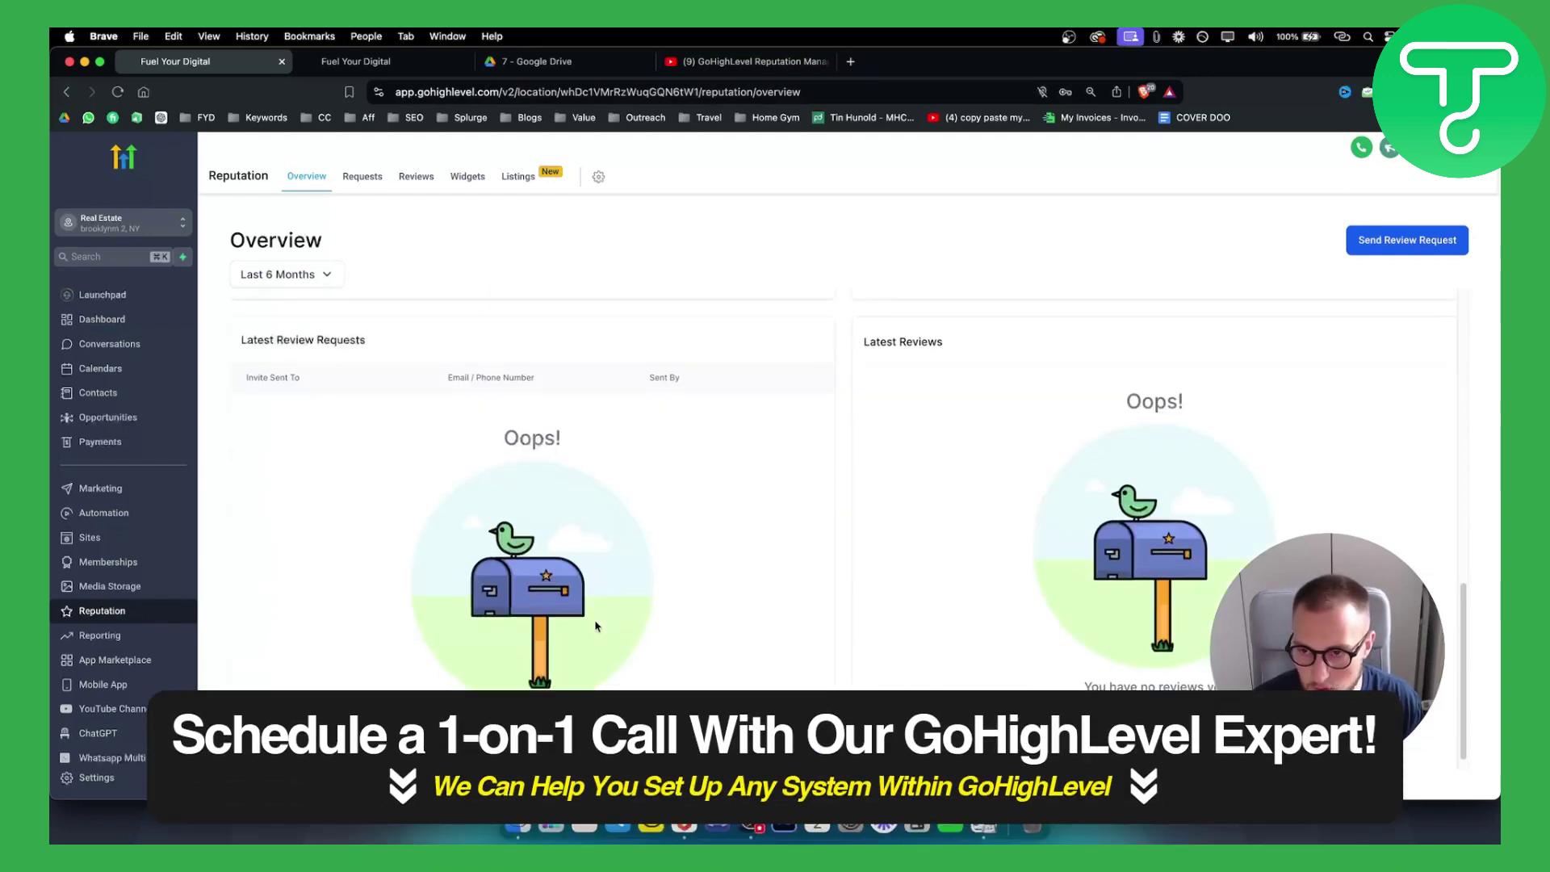
{"action": "scroll", "coordinate": [594, 626], "scroll_direction": "down", "scroll_amount": 1}
{"action": "scroll", "coordinate": [593, 611], "scroll_direction": "up", "scroll_amount": 5}
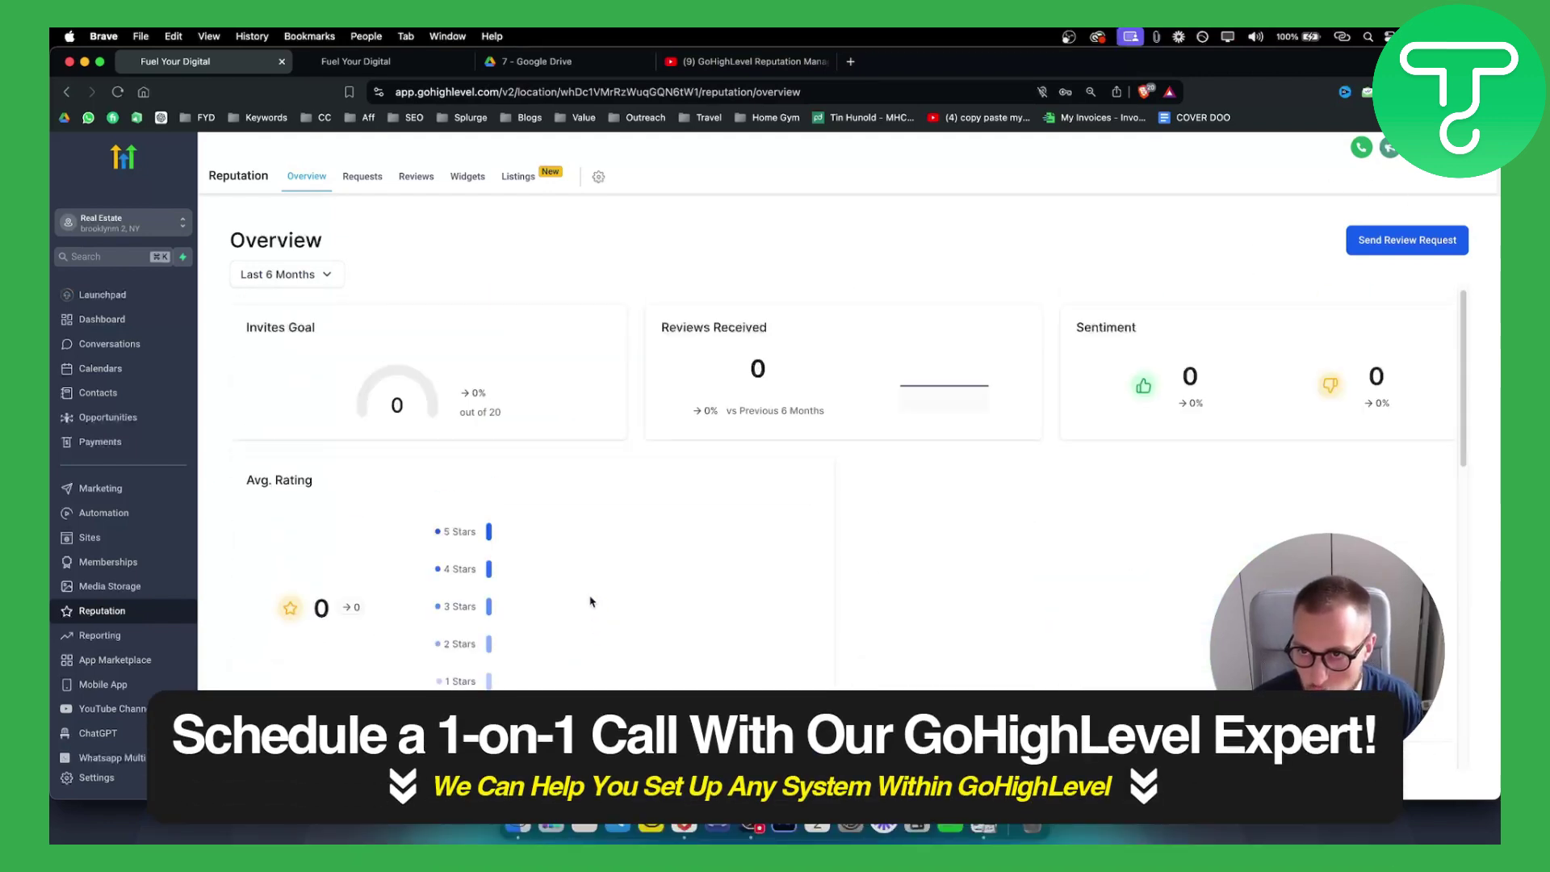
On the Requests tab, start a review request to contact Tin, then close it unsent.
{"action": "left_click", "coordinate": [355, 178]}
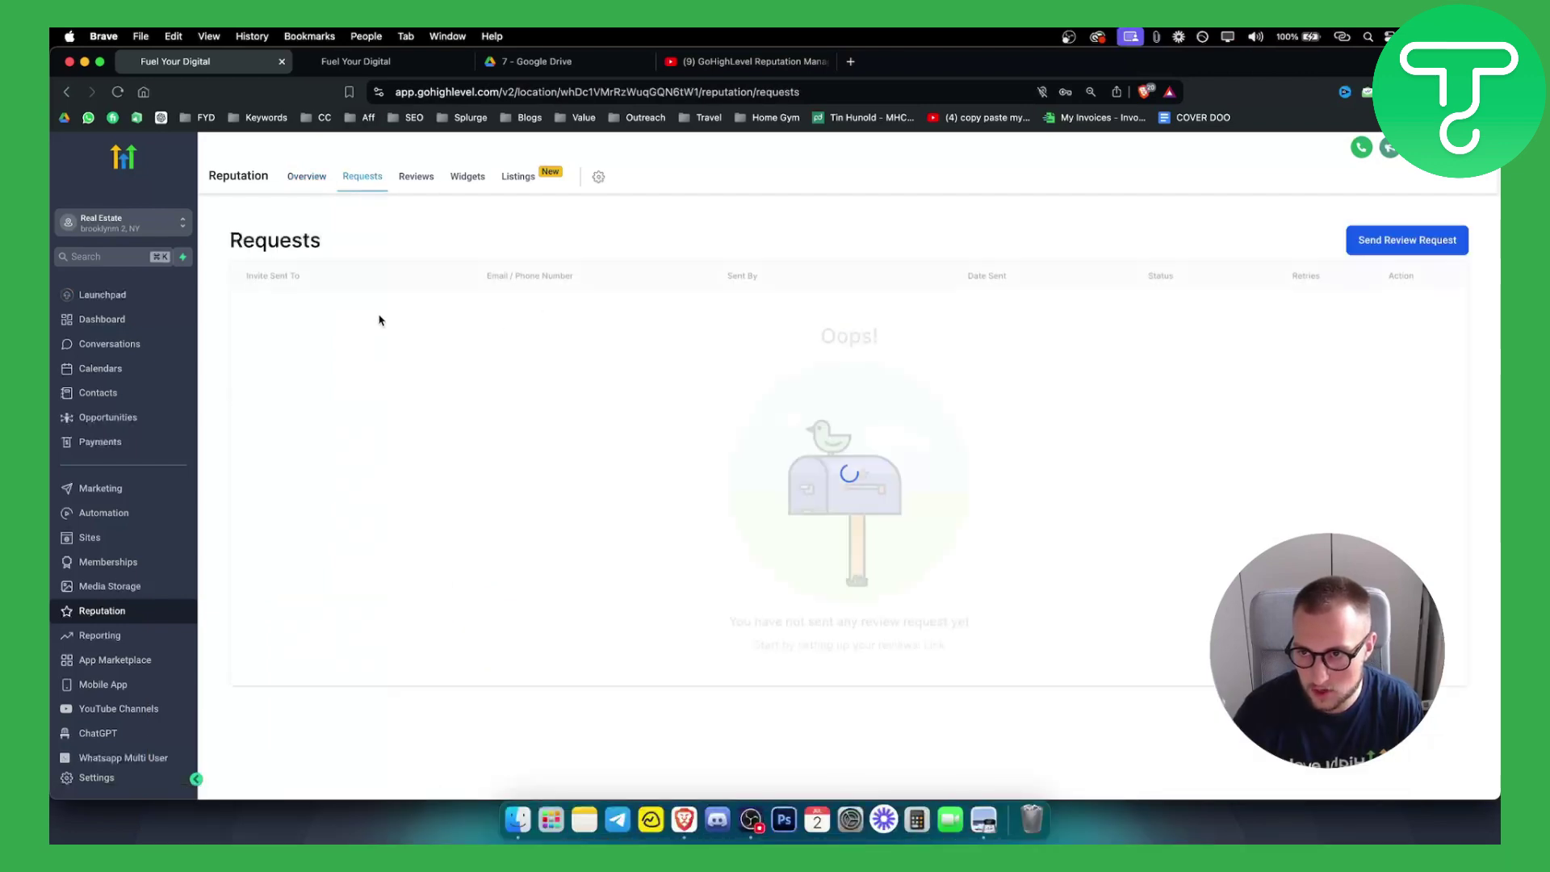
{"action": "left_click", "coordinate": [1427, 248]}
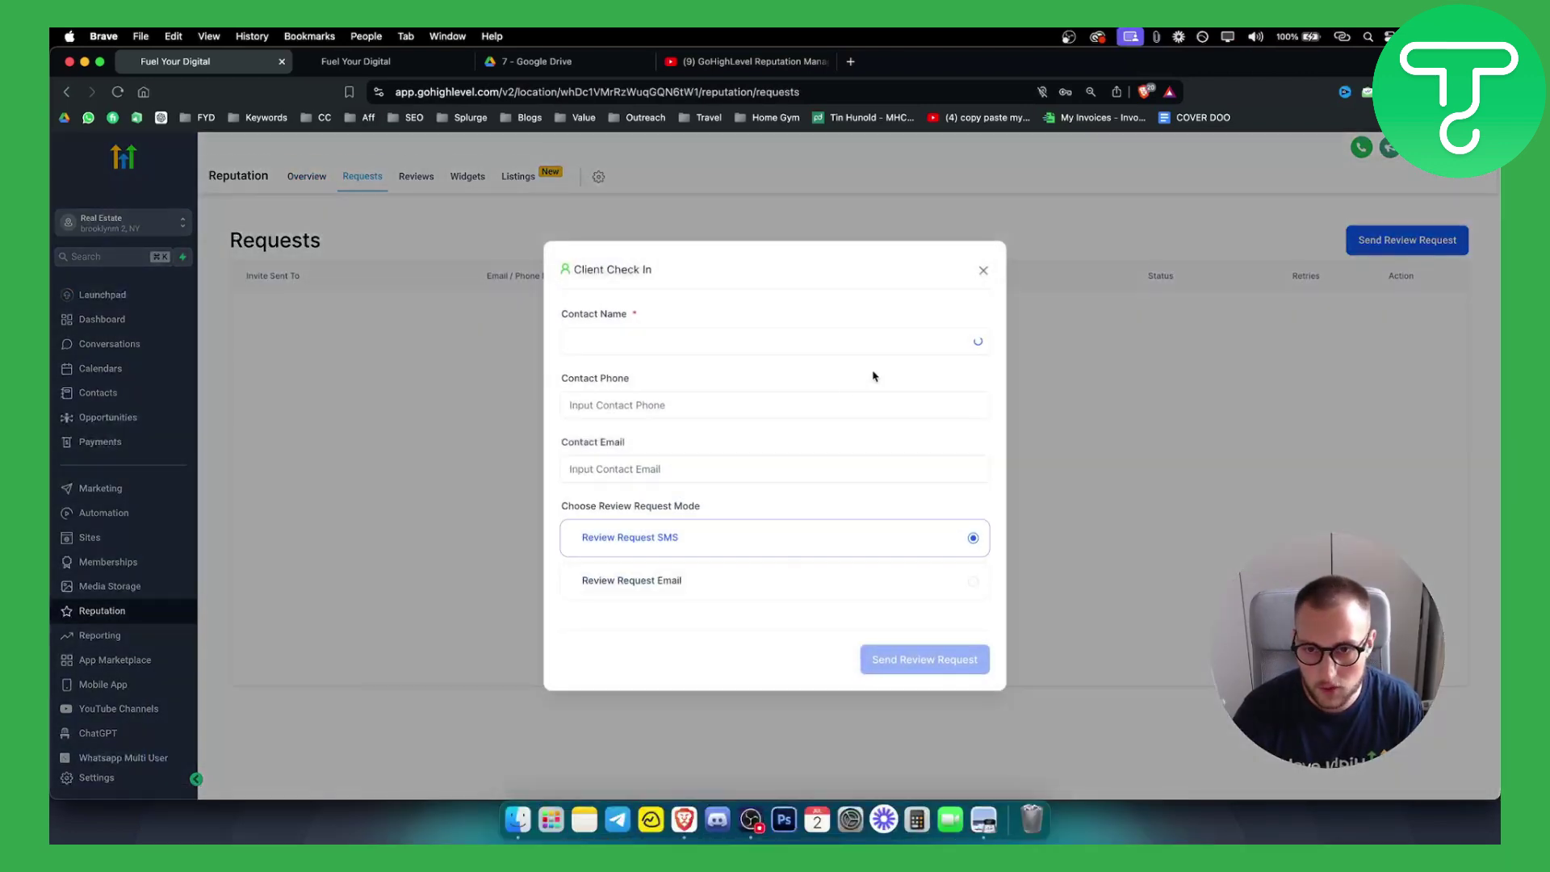
{"action": "left_click", "coordinate": [624, 339]}
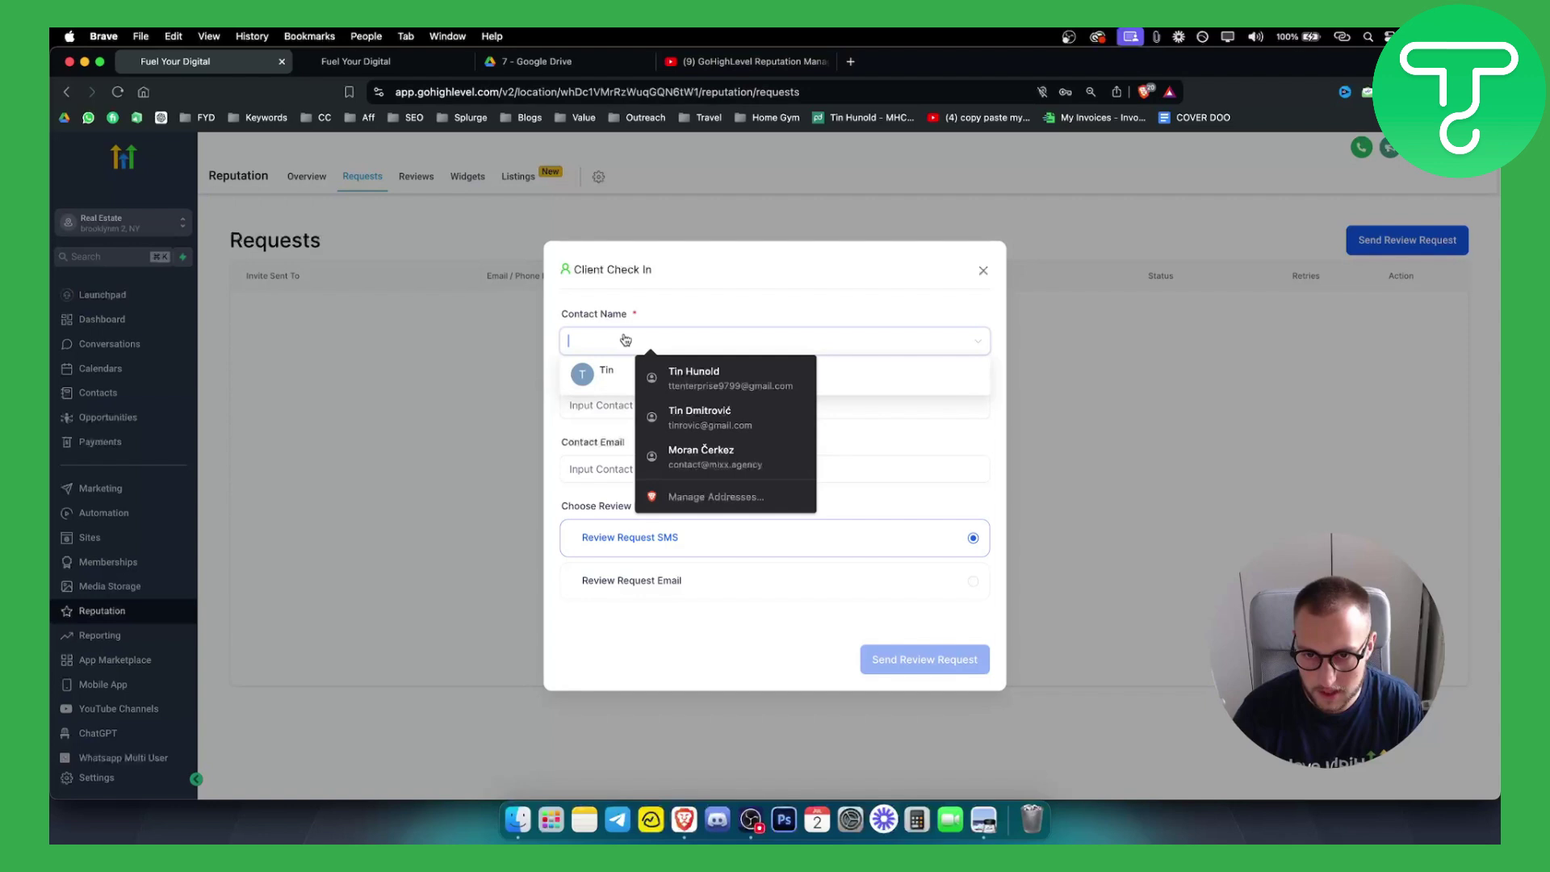
{"action": "left_click", "coordinate": [588, 378]}
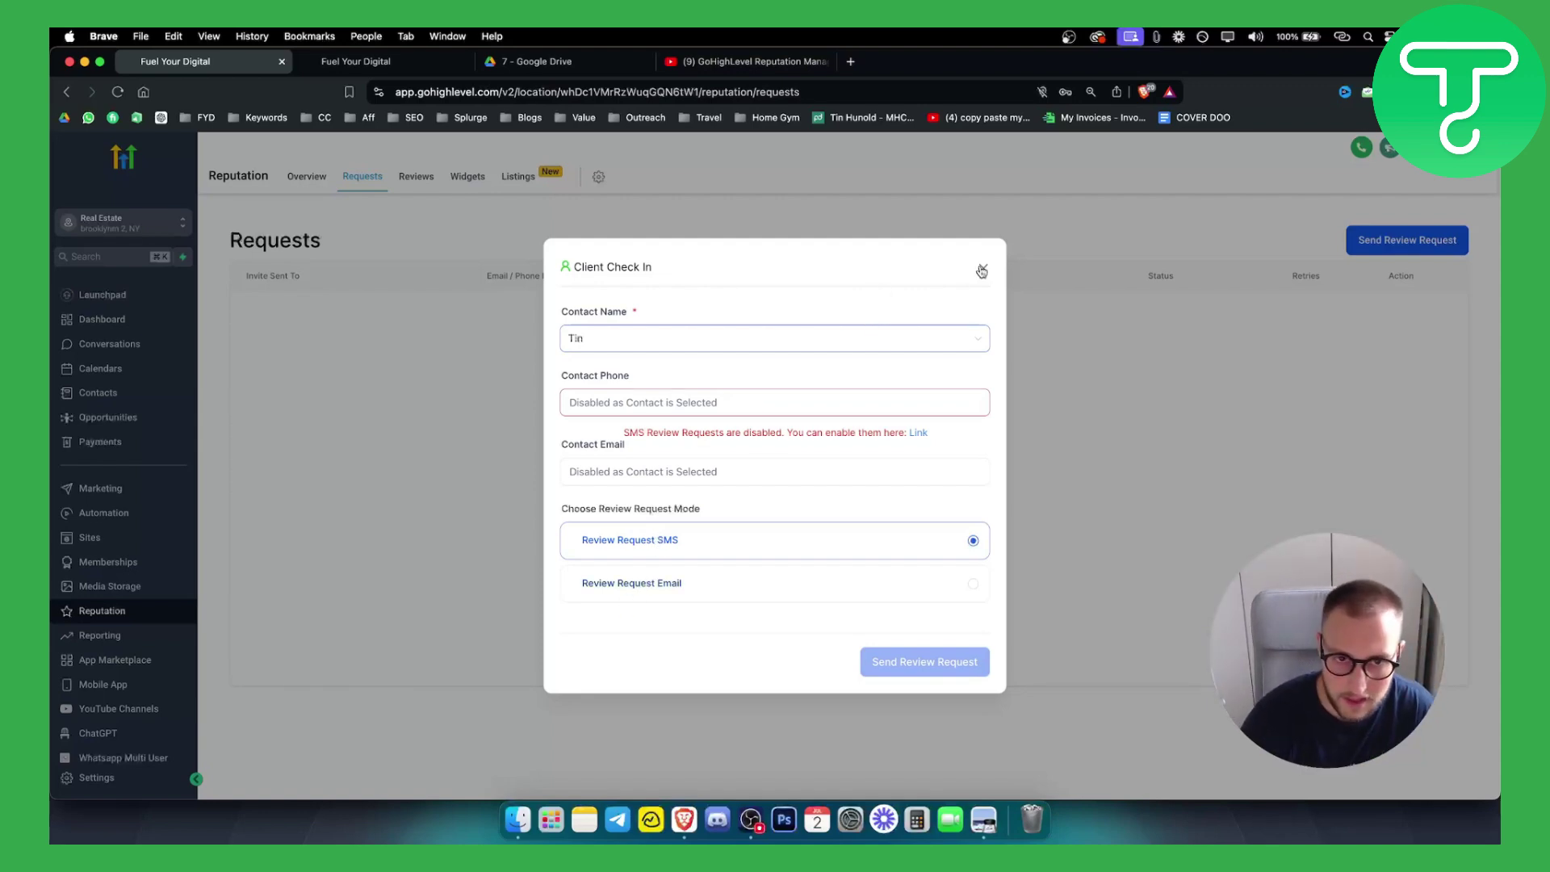
{"action": "left_click", "coordinate": [981, 269]}
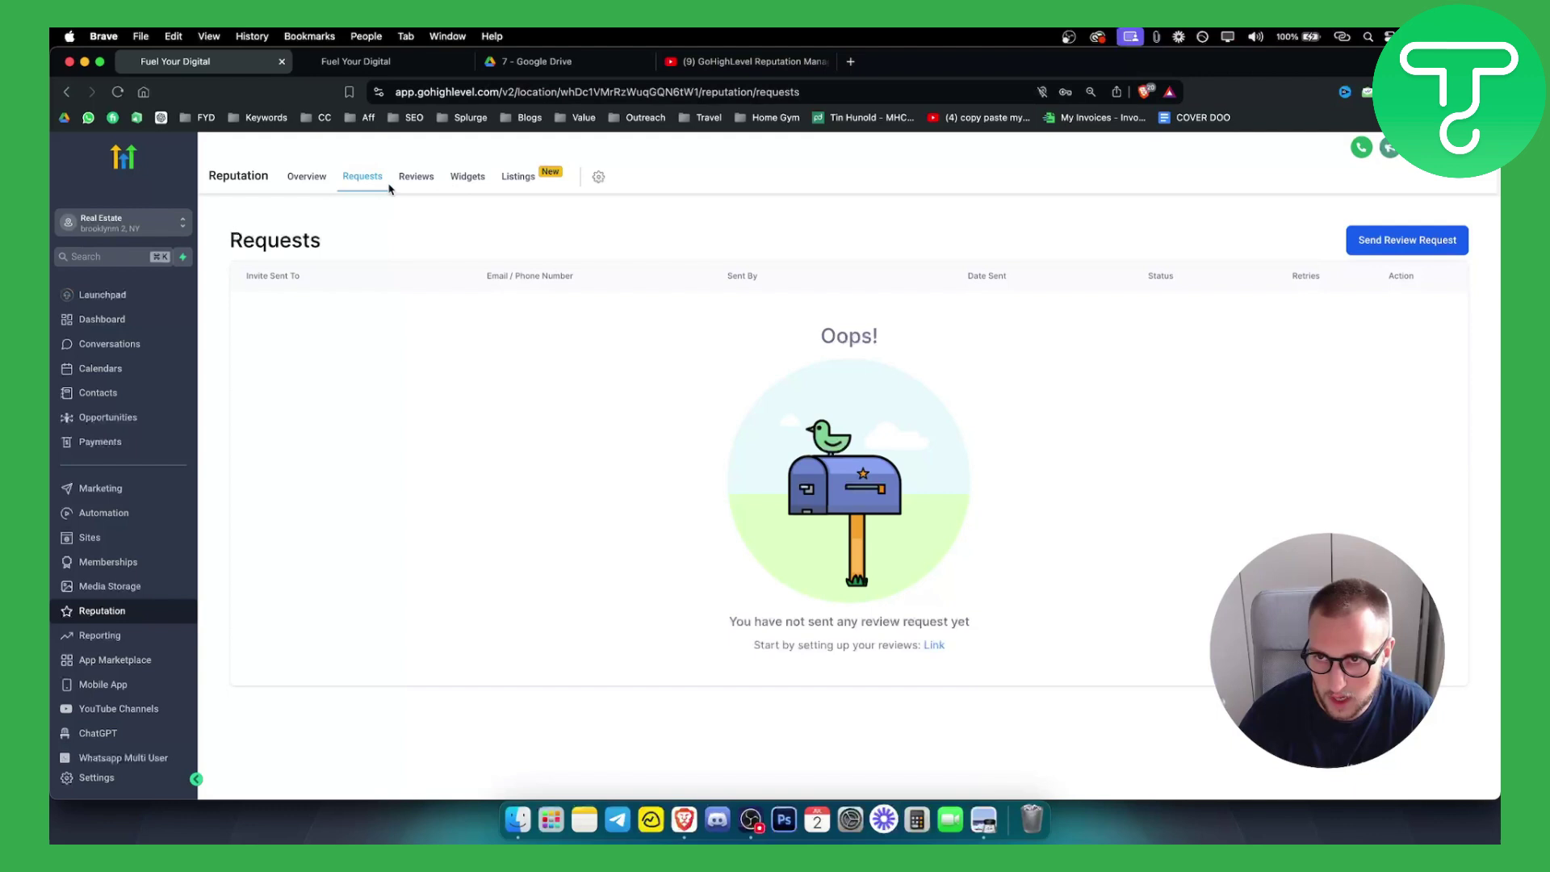
View the Reviews and Widgets tabs, then switch to Listings.
{"action": "left_click", "coordinate": [409, 181]}
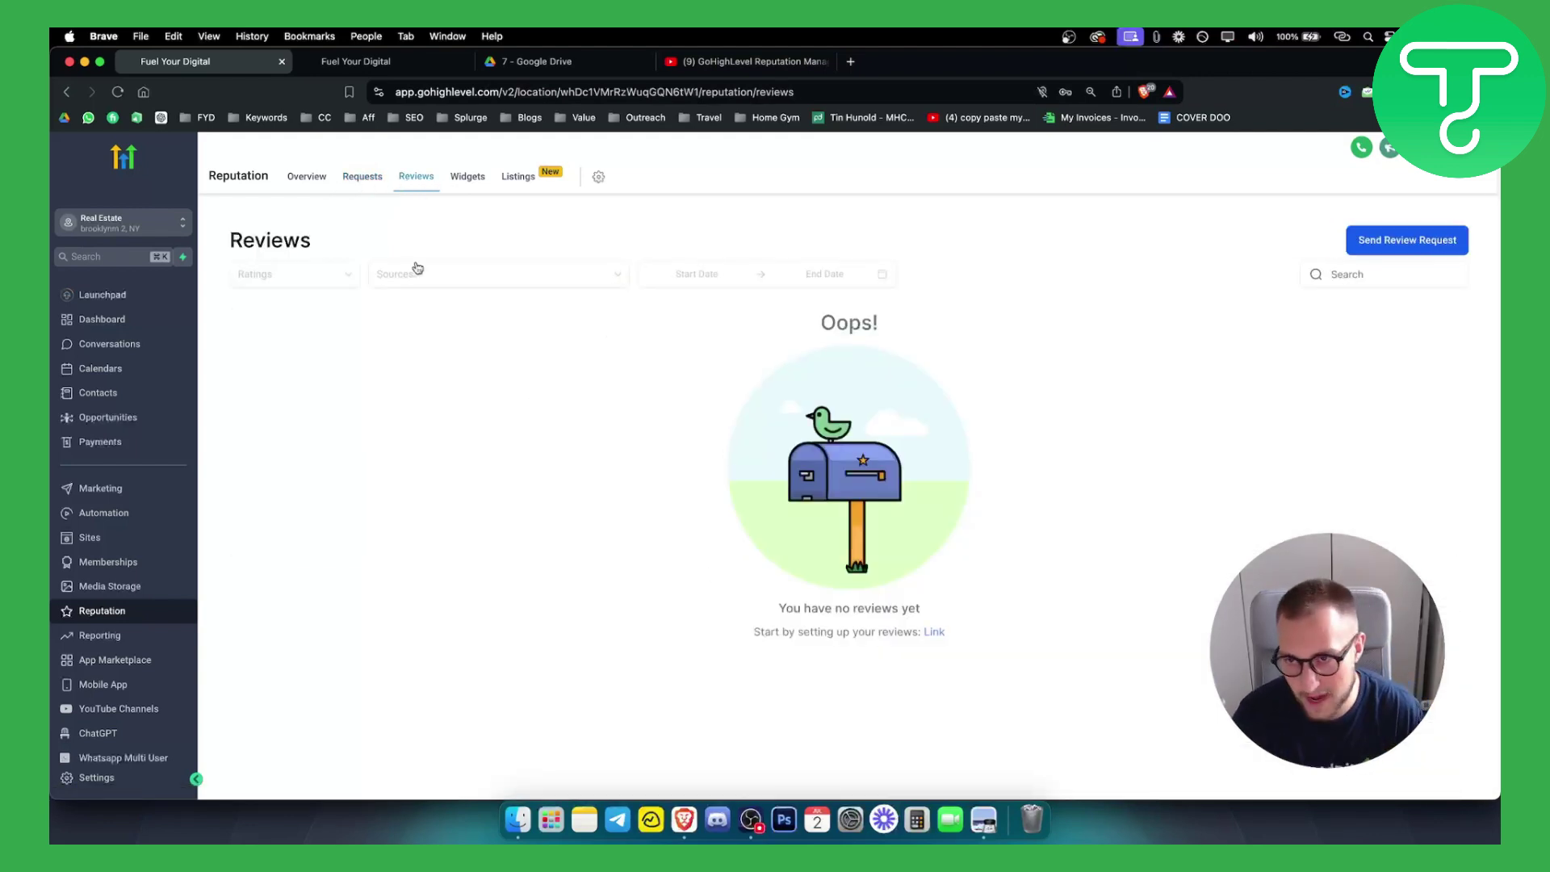
{"action": "left_click", "coordinate": [470, 181]}
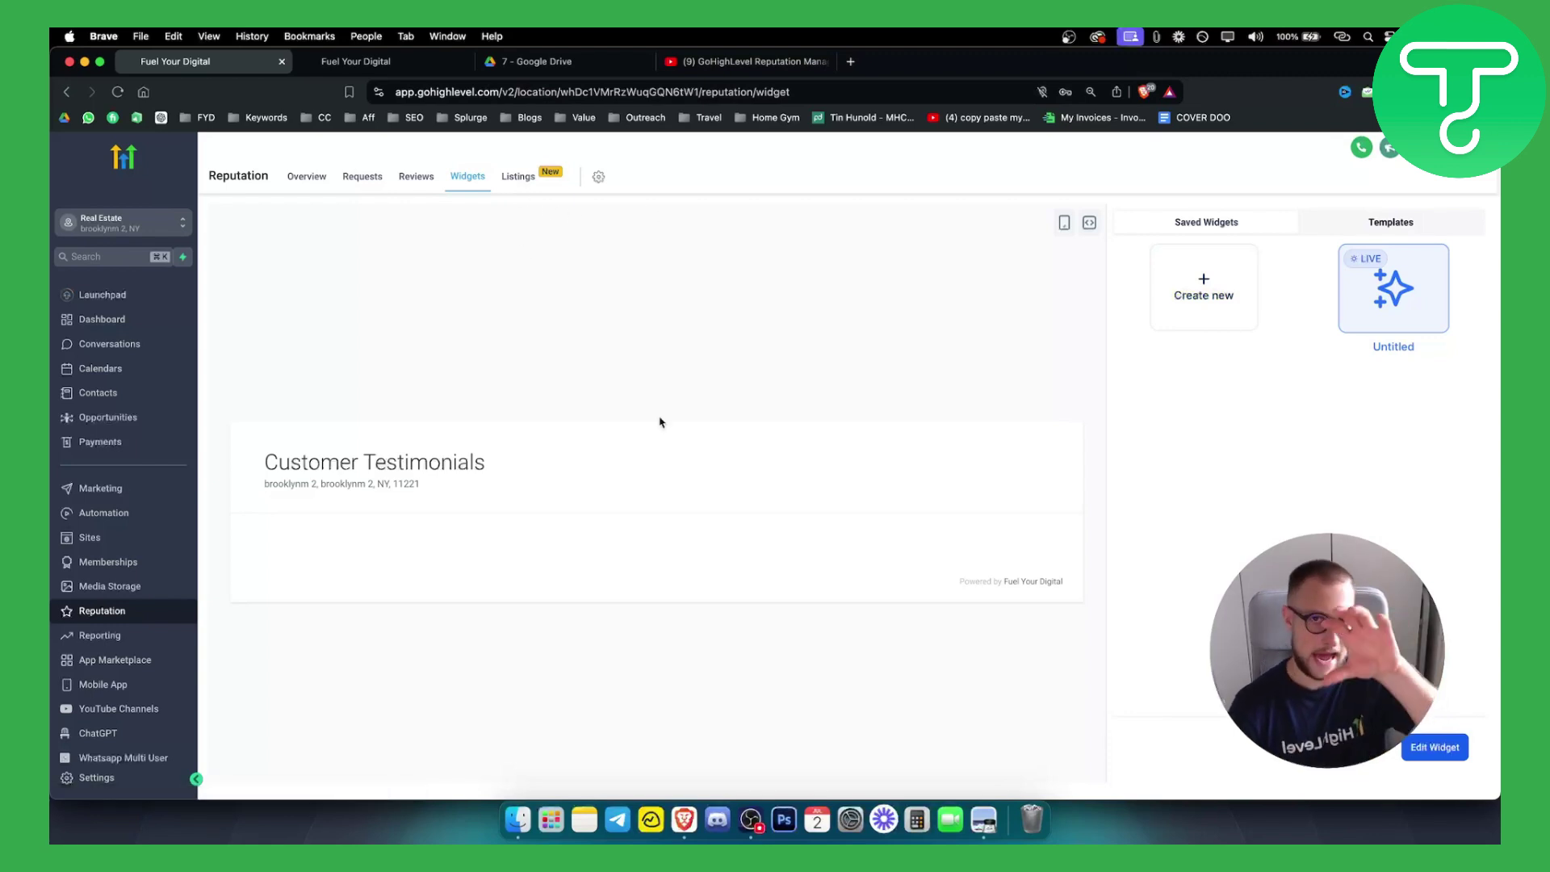
{"action": "left_click", "coordinate": [520, 177]}
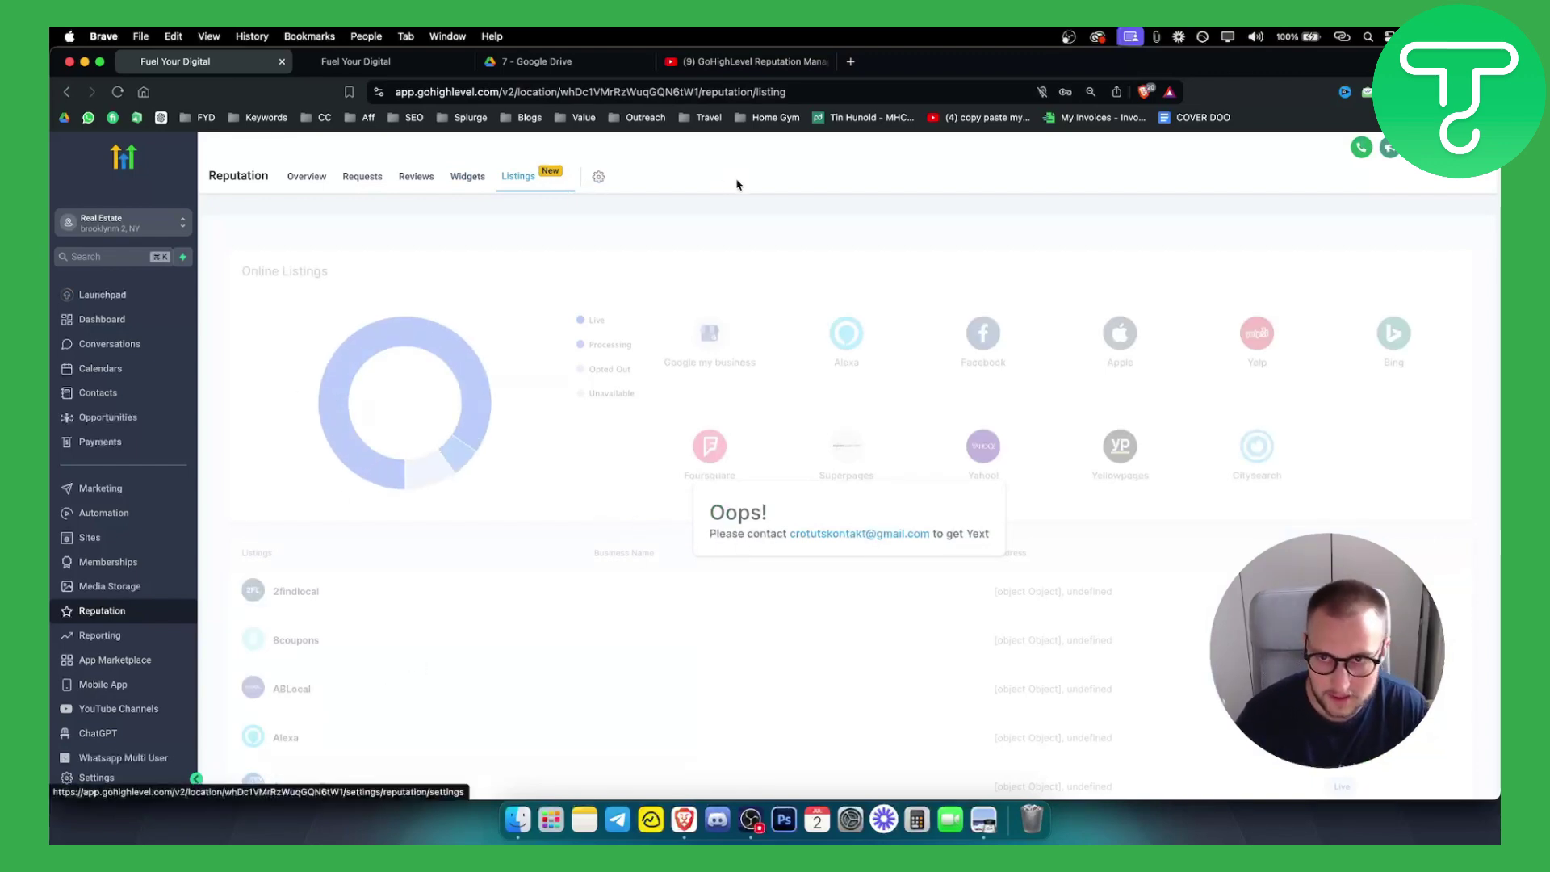
{"action": "scroll", "coordinate": [622, 407], "scroll_direction": "down", "scroll_amount": 10}
{"action": "scroll", "coordinate": [561, 429], "scroll_direction": "down", "scroll_amount": 1}
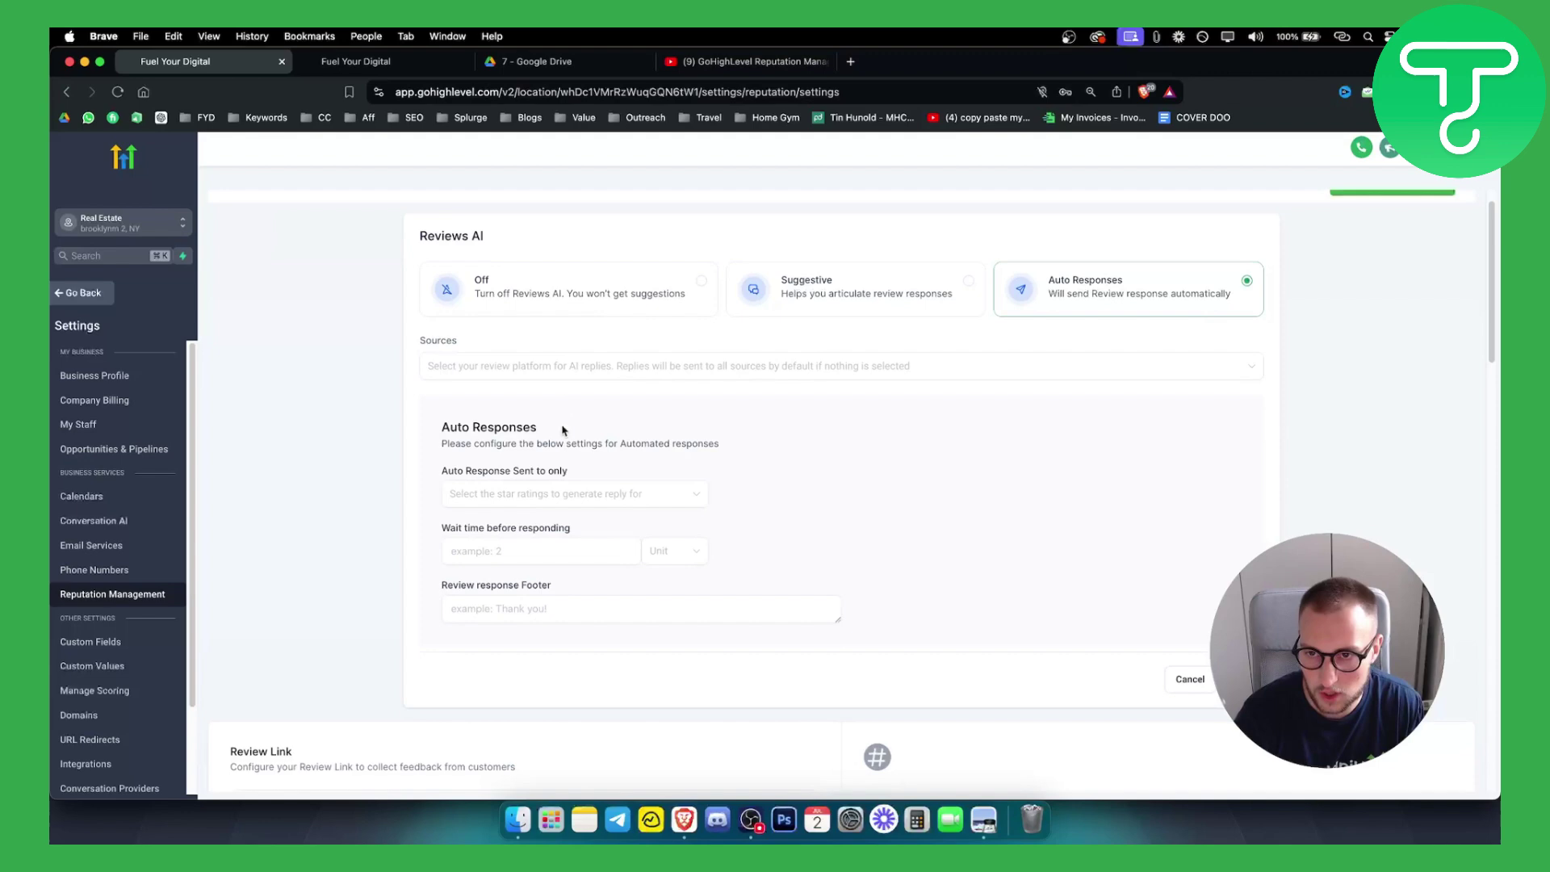
{"action": "scroll", "coordinate": [562, 429], "scroll_direction": "down", "scroll_amount": 3}
{"action": "scroll", "coordinate": [560, 433], "scroll_direction": "down", "scroll_amount": 3}
{"action": "scroll", "coordinate": [546, 436], "scroll_direction": "down", "scroll_amount": 3}
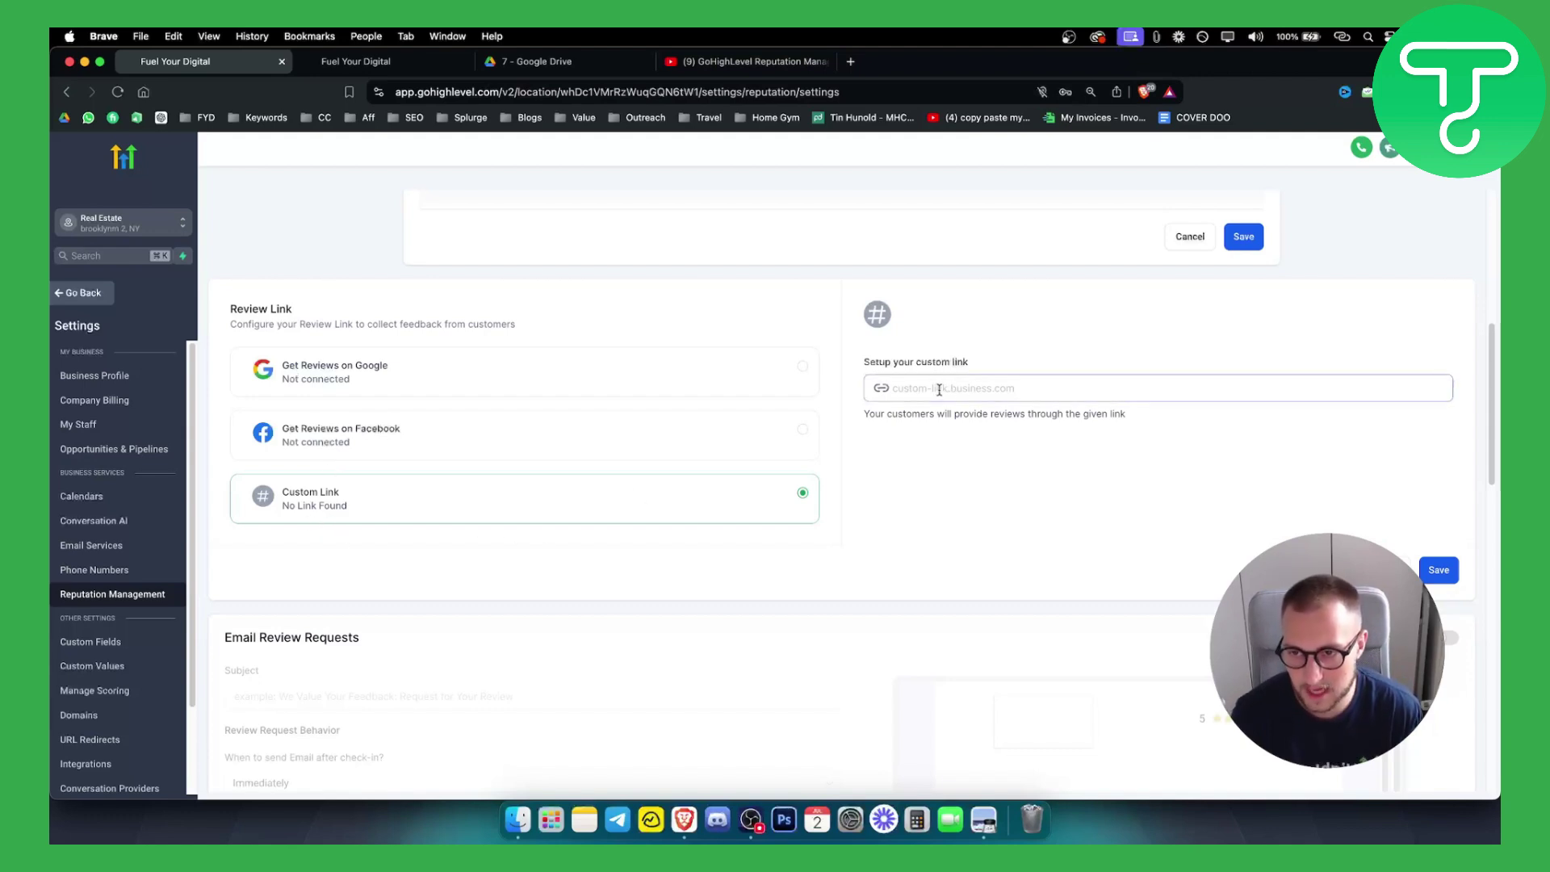
Try the Facebook and Google review link options, then settle on Custom Link.
{"action": "left_click", "coordinate": [448, 452]}
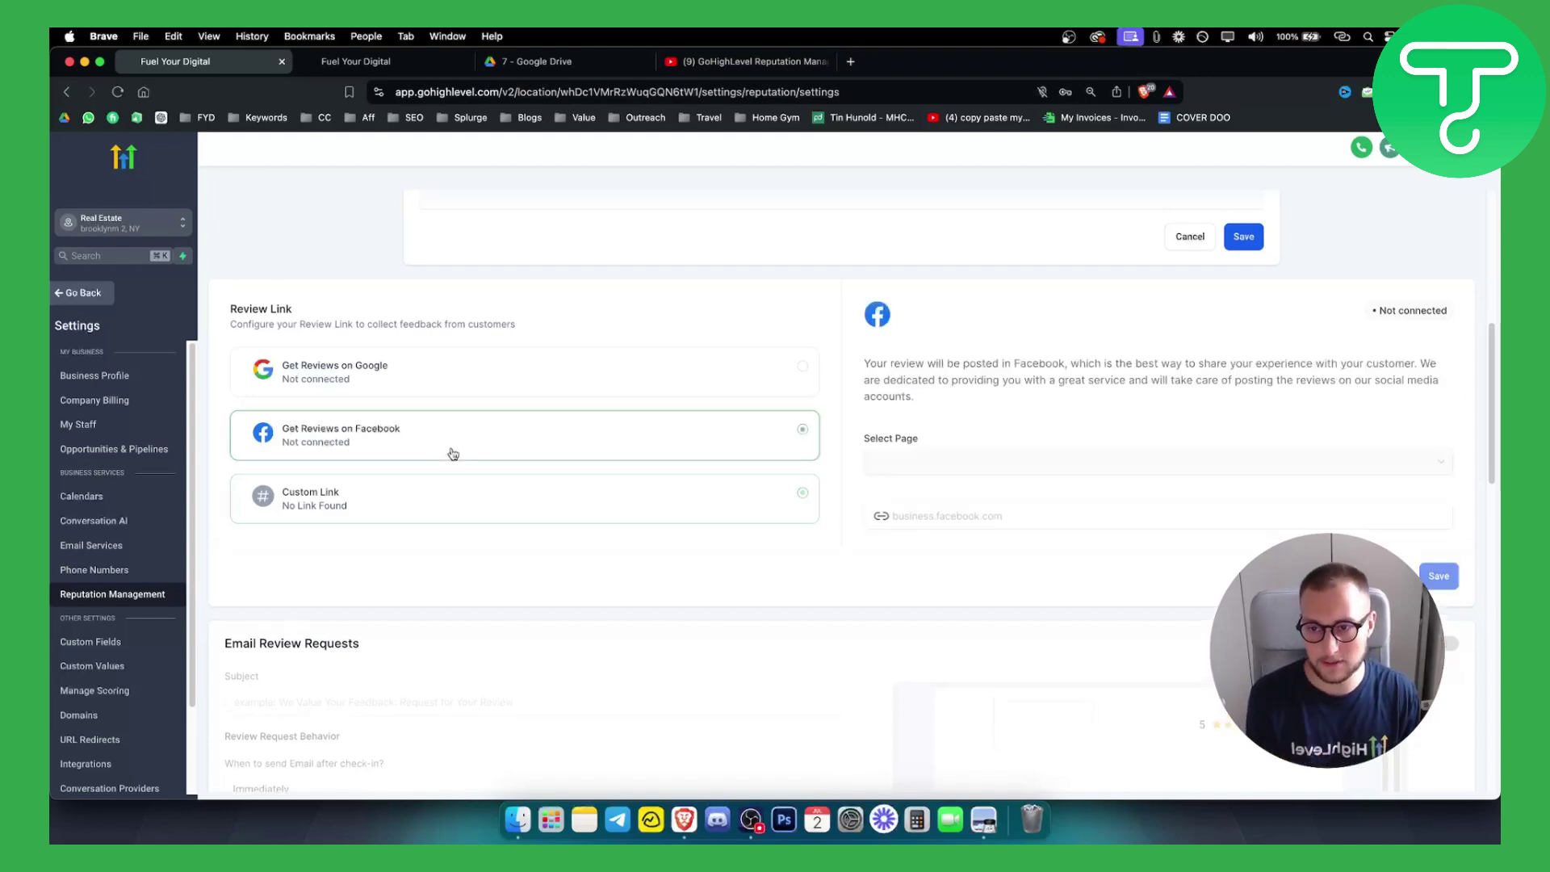
{"action": "left_click", "coordinate": [474, 372]}
{"action": "left_click", "coordinate": [423, 509]}
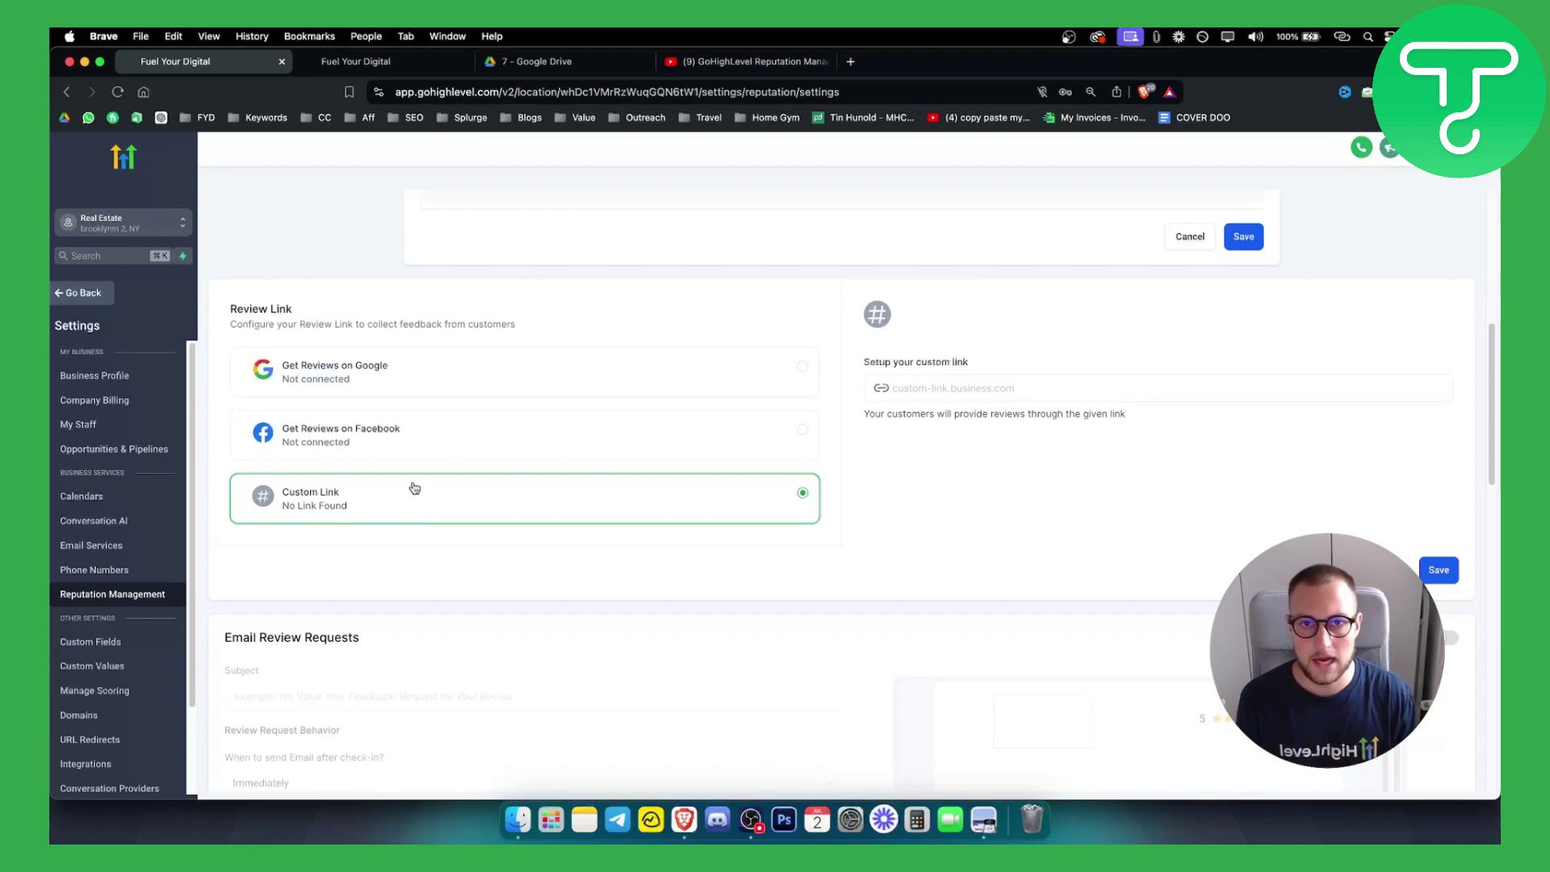
Go to testimonial.to in a new browser tab.
{"action": "left_click", "coordinate": [853, 62]}
{"action": "type", "text": "testim"}
{"action": "type", "text": "onial"}
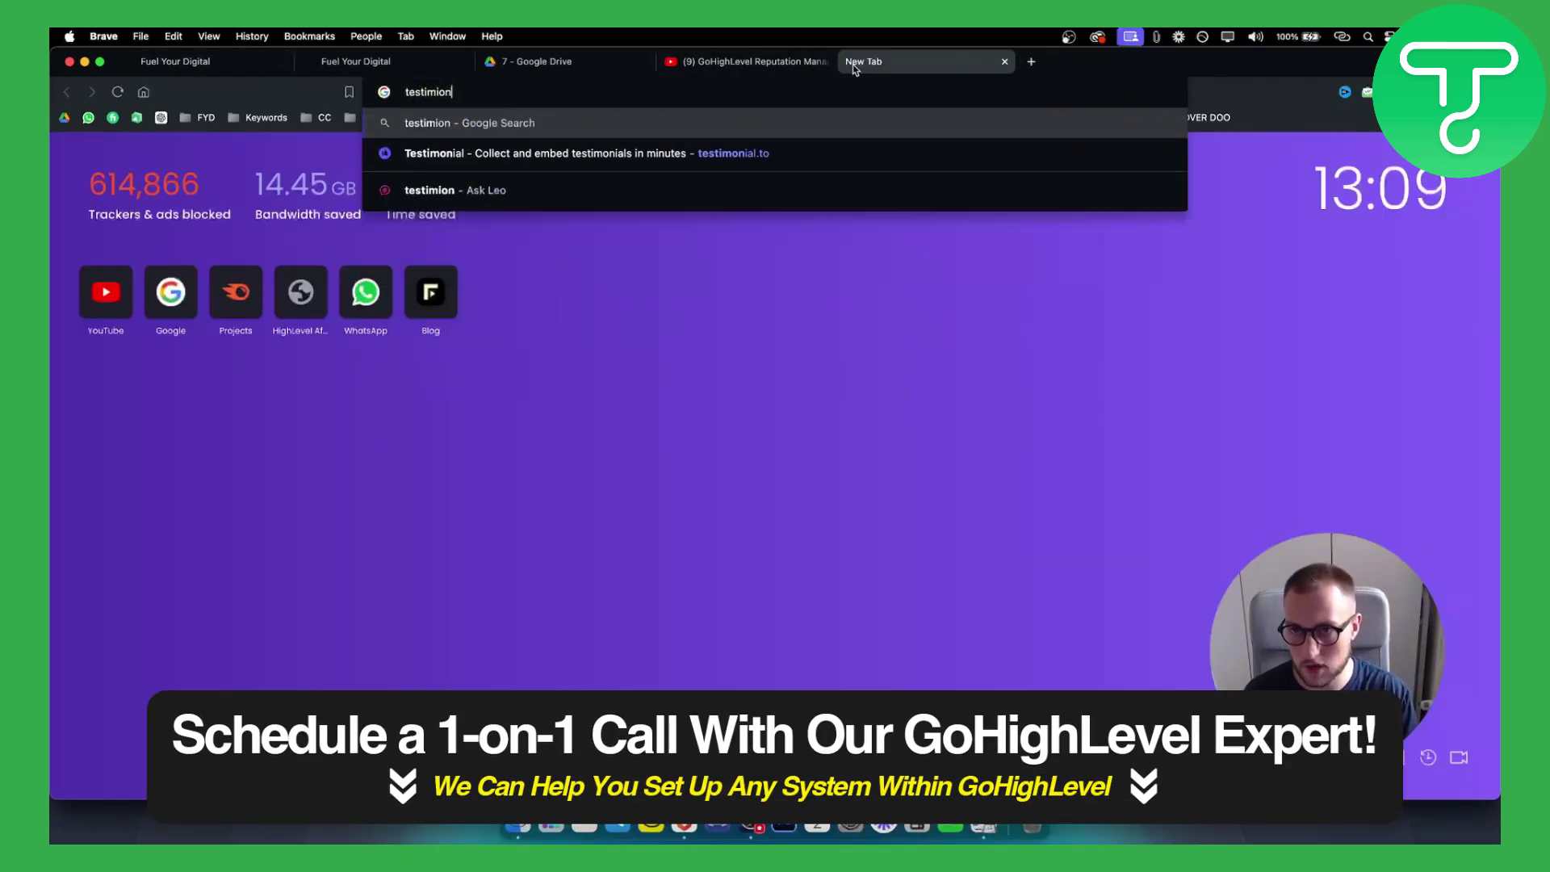
{"action": "type", "text": ".to"}
{"action": "key", "text": "Return"}
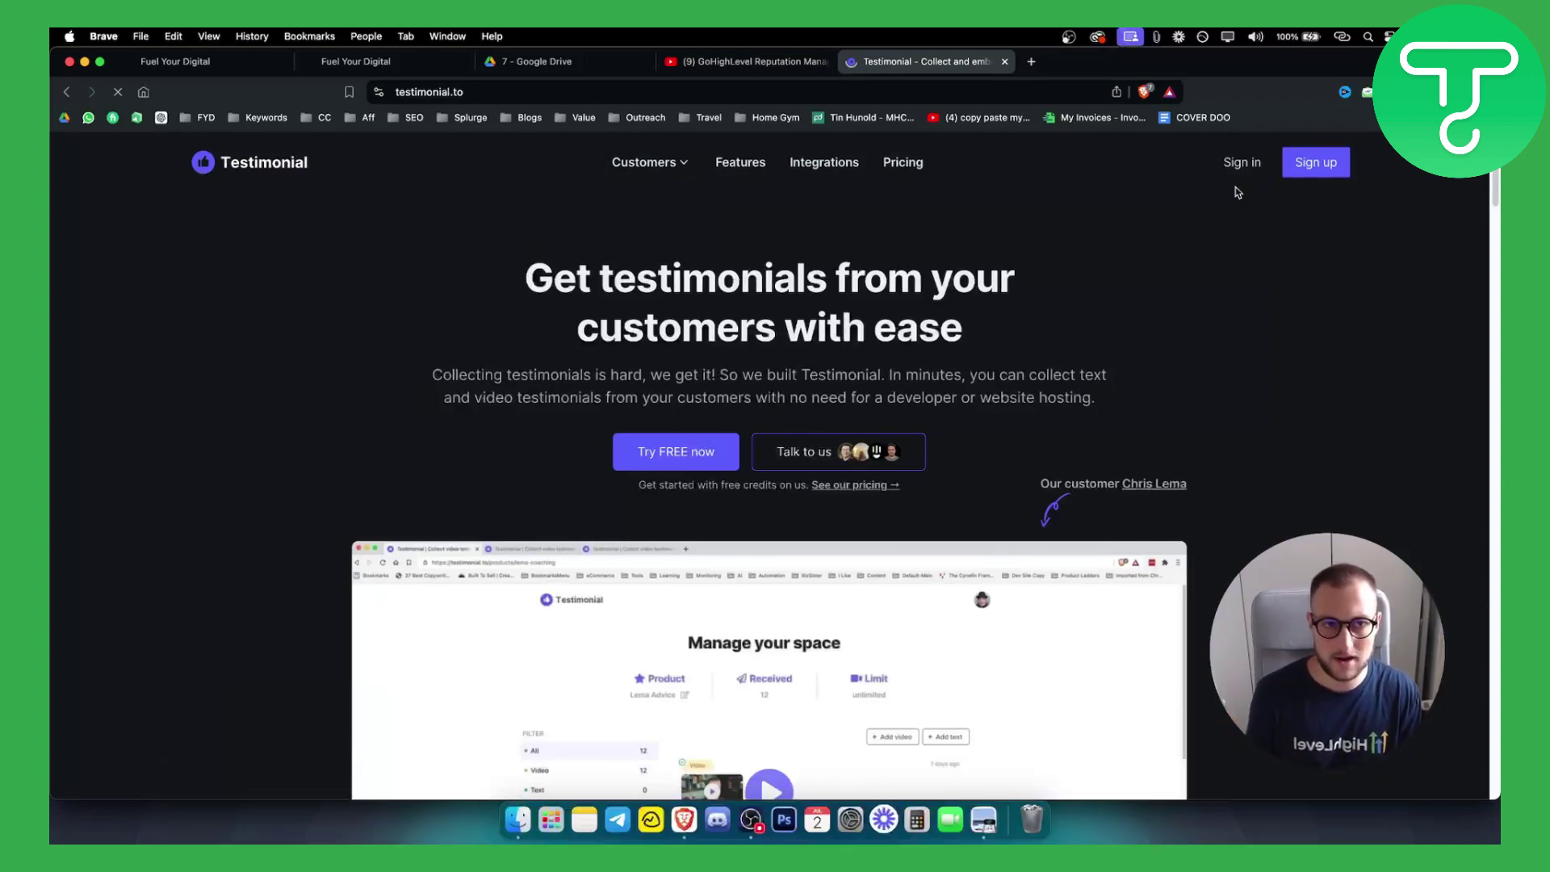
{"action": "scroll", "coordinate": [612, 385], "scroll_direction": "down", "scroll_amount": 2}
{"action": "scroll", "coordinate": [611, 385], "scroll_direction": "down", "scroll_amount": 2}
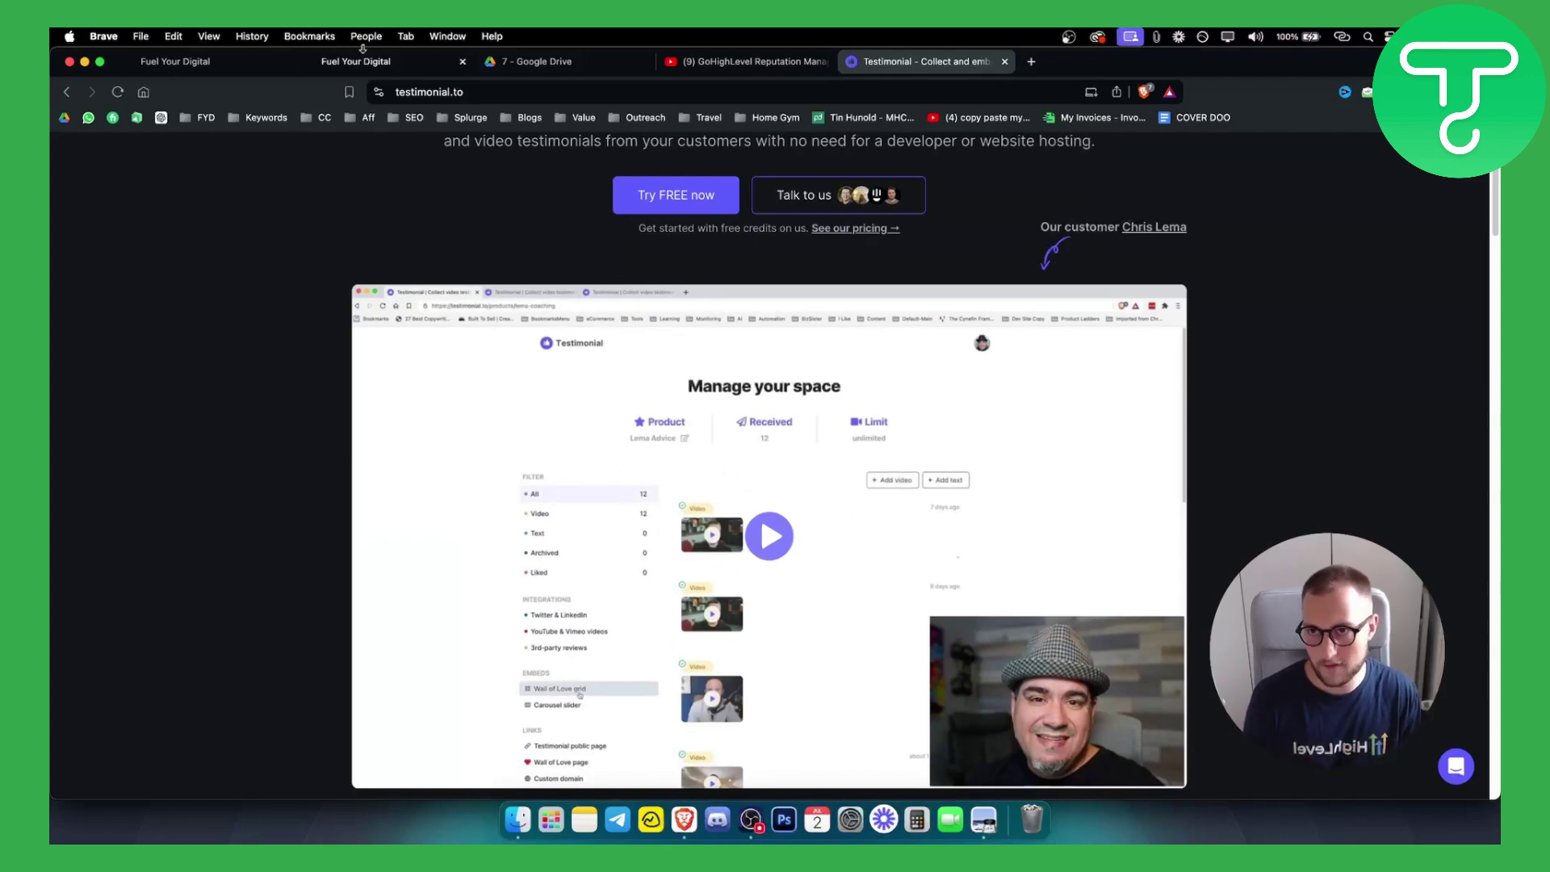
Return to the GoHighLevel reputation settings tab and focus the custom review link field.
{"action": "left_click", "coordinate": [356, 62]}
{"action": "left_click", "coordinate": [197, 65]}
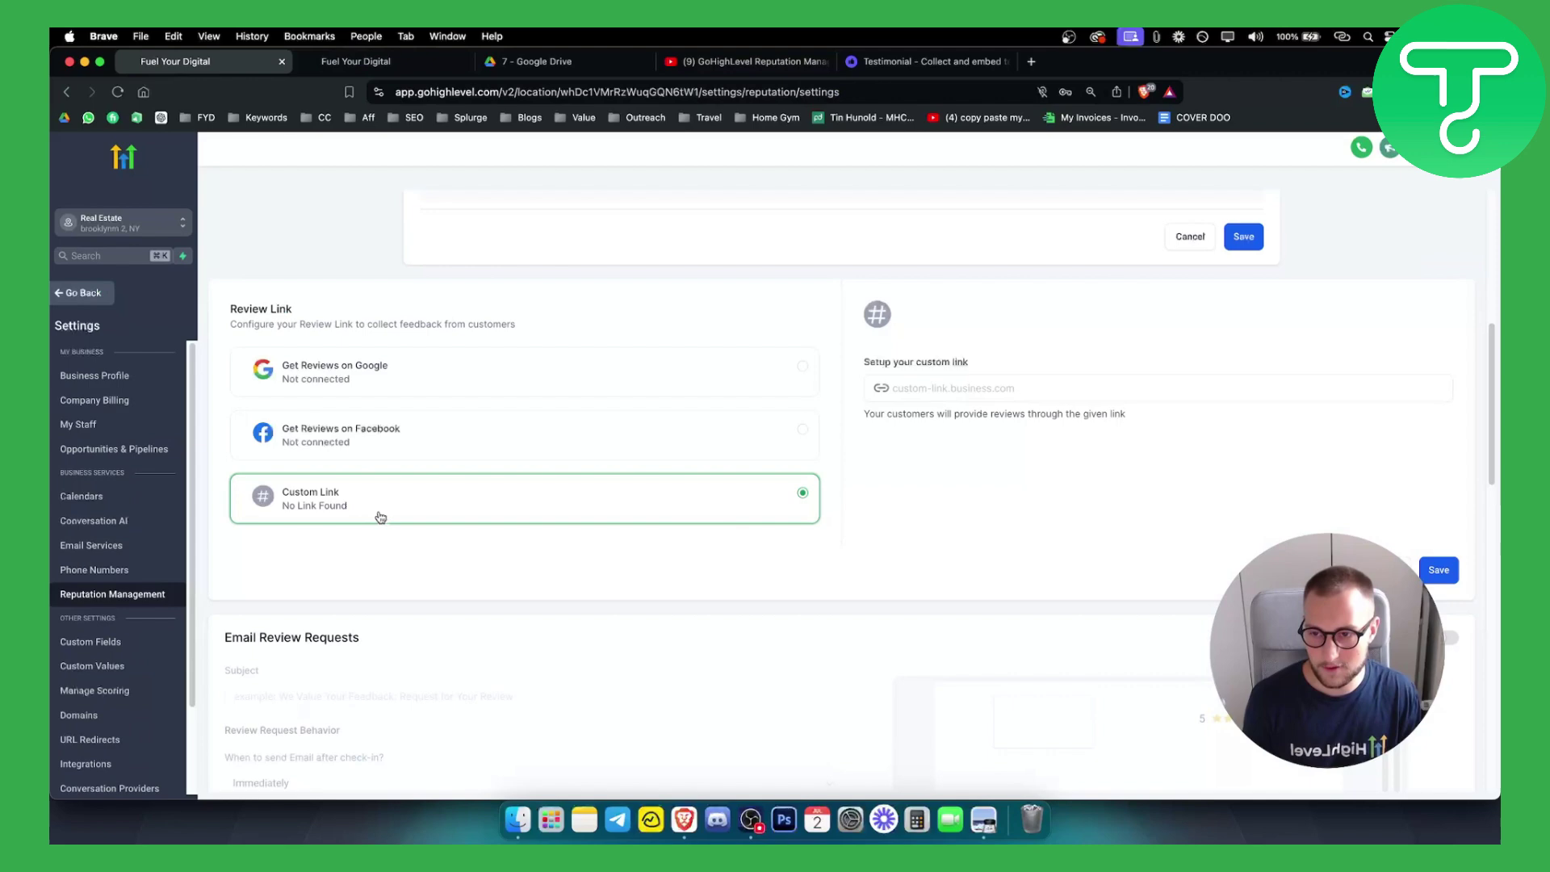
{"action": "left_click", "coordinate": [924, 396]}
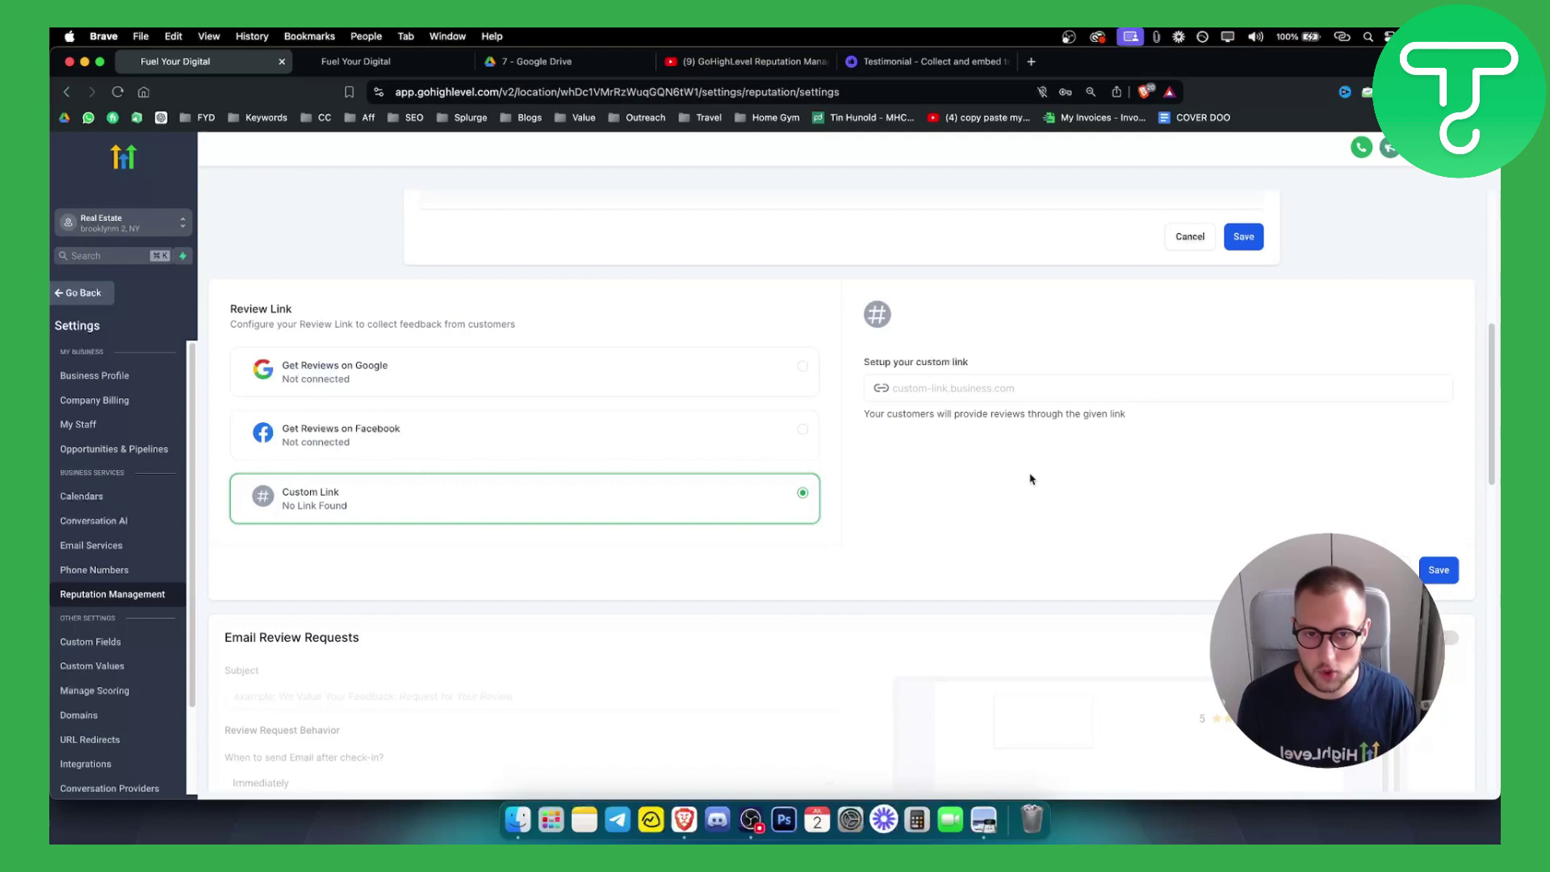
{"action": "scroll", "coordinate": [950, 436], "scroll_direction": "down", "scroll_amount": 4}
{"action": "scroll", "coordinate": [941, 484], "scroll_direction": "down", "scroll_amount": 1}
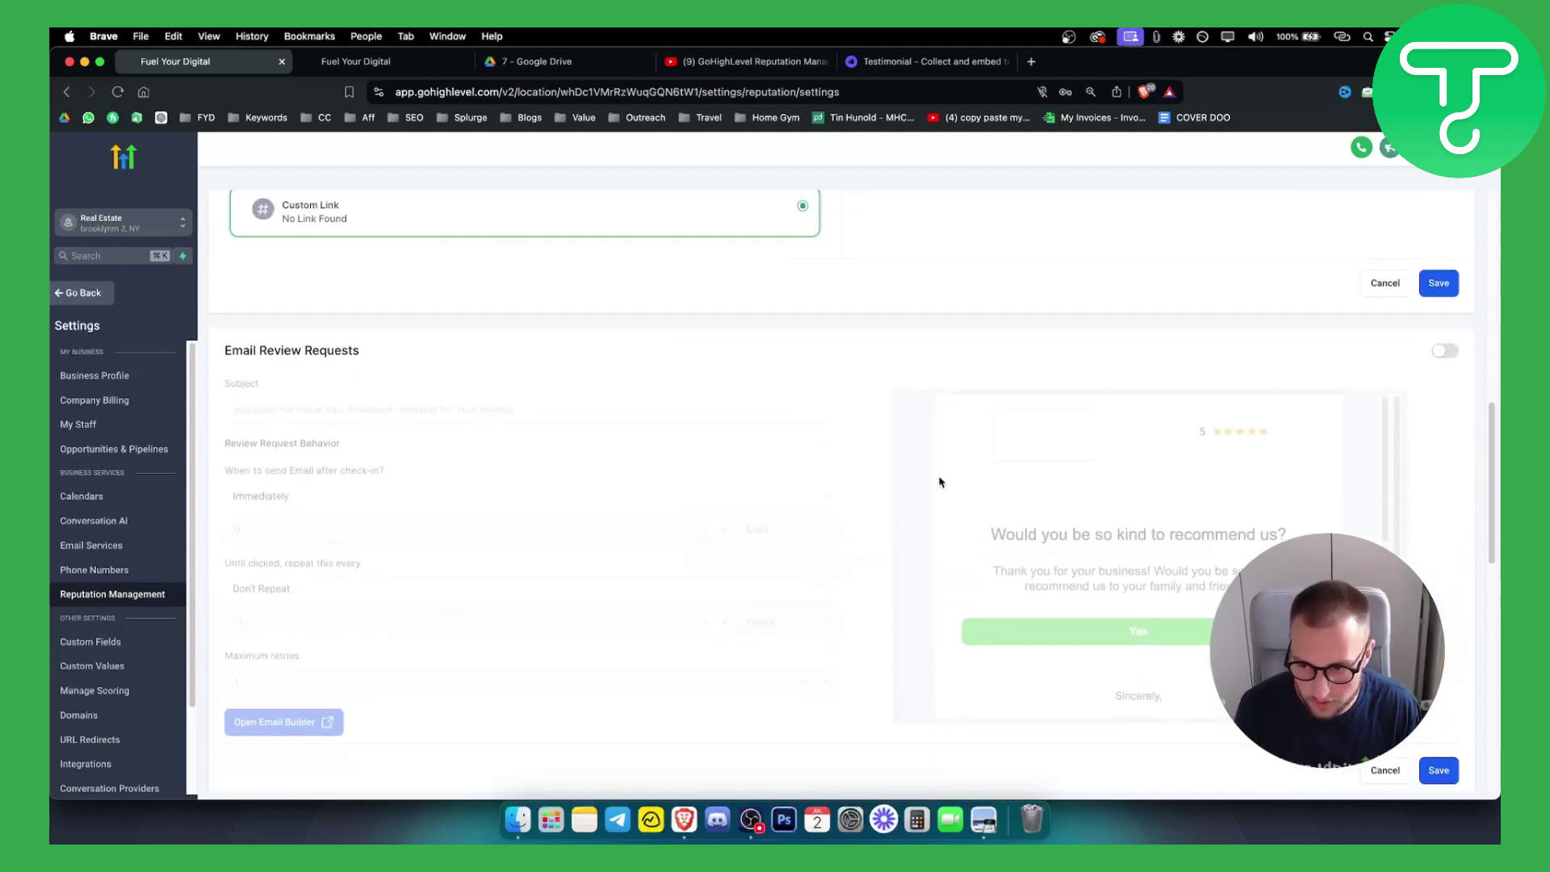
{"action": "scroll", "coordinate": [848, 497], "scroll_direction": "down", "scroll_amount": 2}
{"action": "scroll", "coordinate": [545, 533], "scroll_direction": "down", "scroll_amount": 2}
{"action": "scroll", "coordinate": [387, 547], "scroll_direction": "down", "scroll_amount": 2}
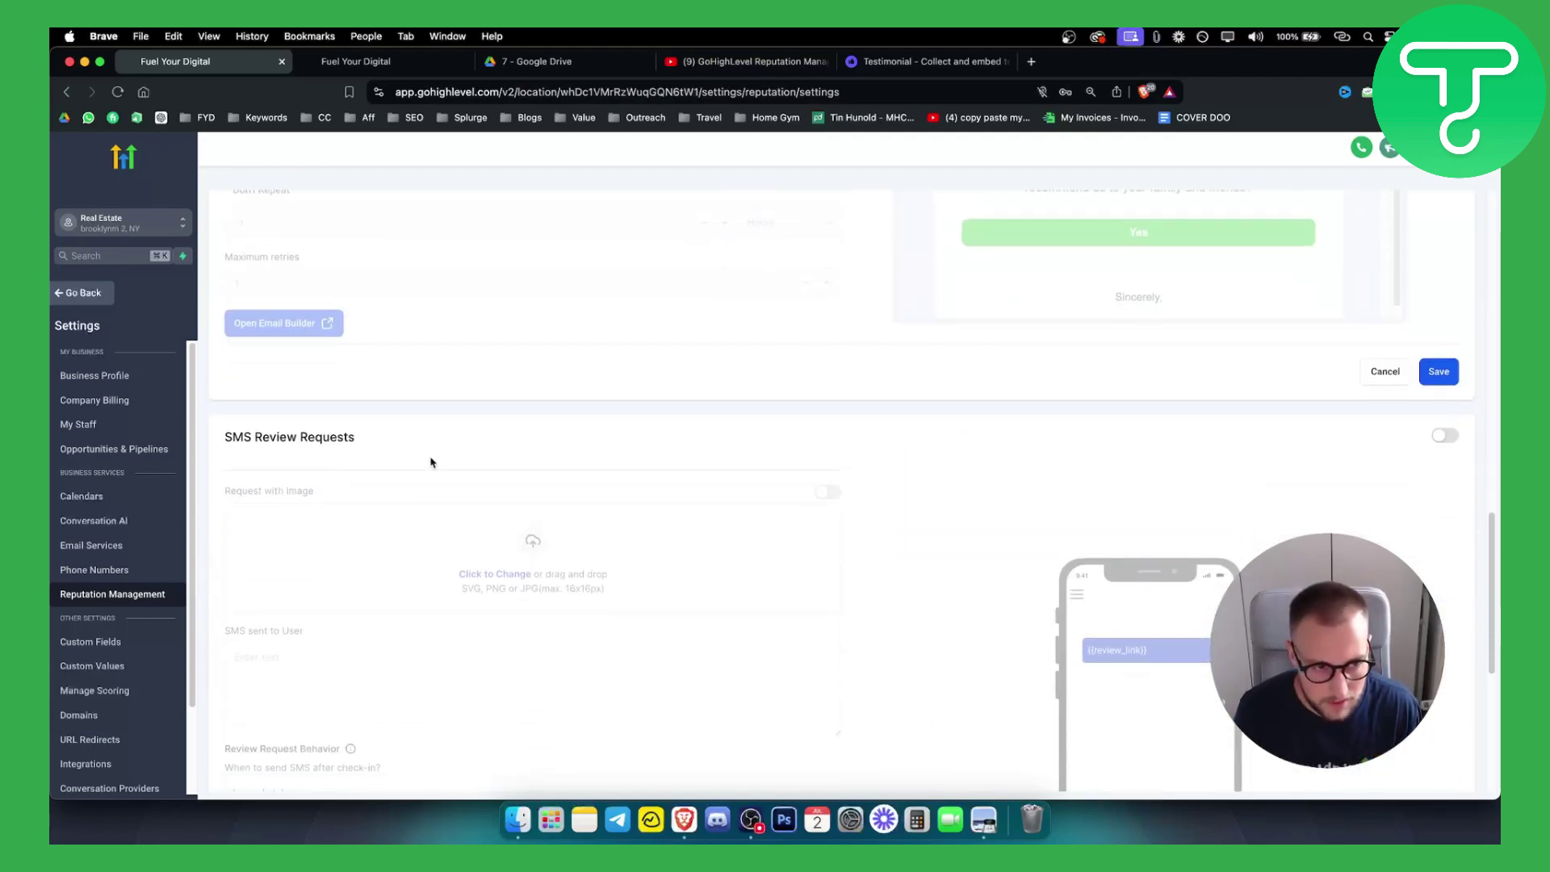
{"action": "scroll", "coordinate": [606, 554], "scroll_direction": "down", "scroll_amount": 1}
{"action": "scroll", "coordinate": [630, 570], "scroll_direction": "down", "scroll_amount": 3}
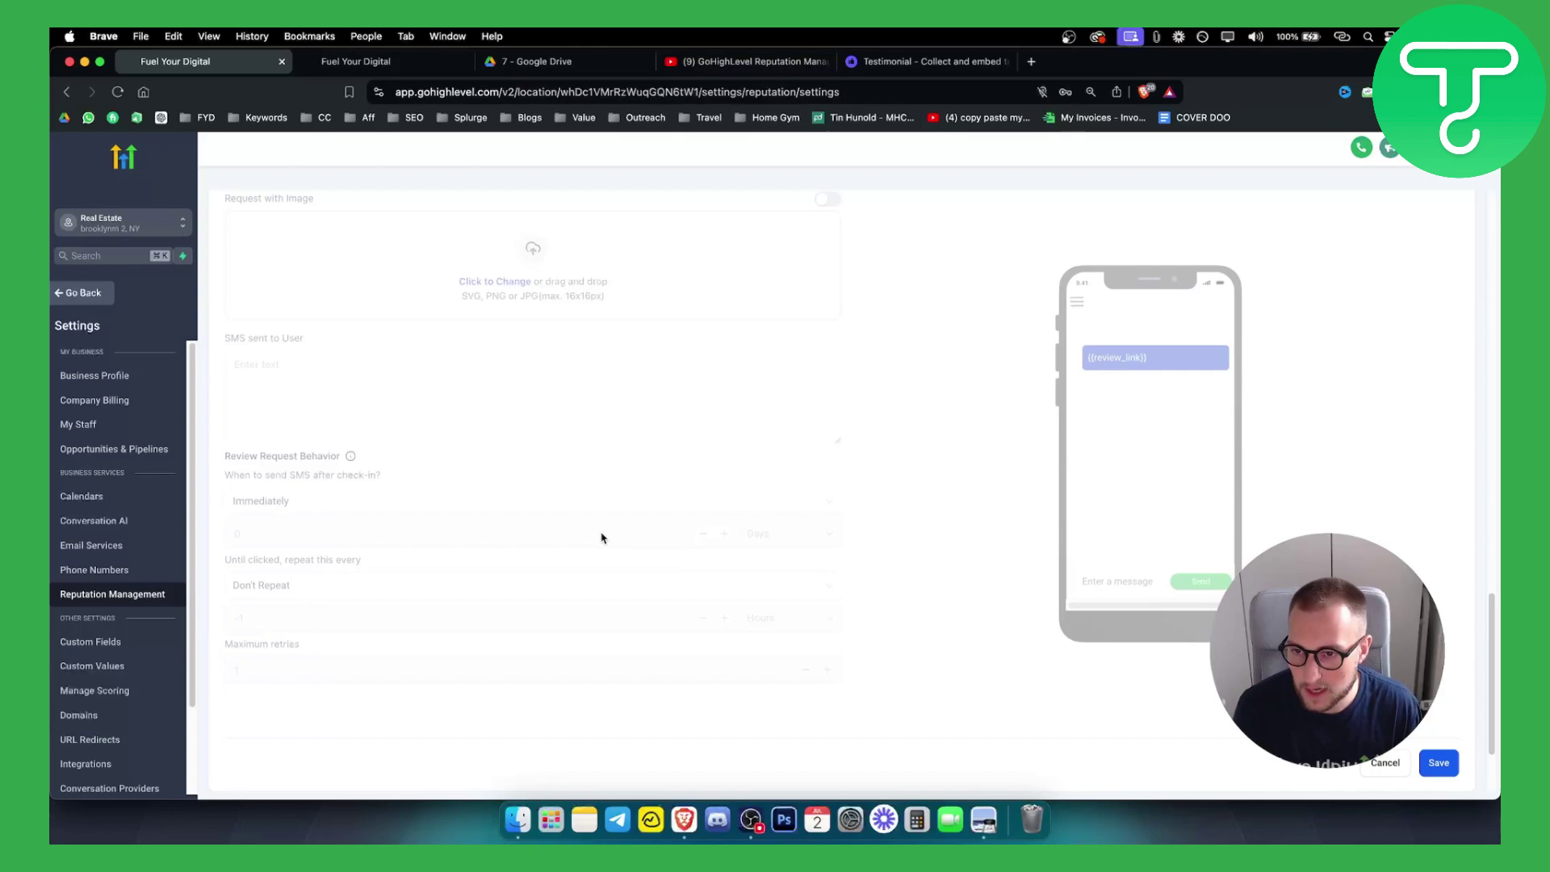
{"action": "scroll", "coordinate": [602, 536], "scroll_direction": "up", "scroll_amount": 2}
{"action": "scroll", "coordinate": [509, 560], "scroll_direction": "up", "scroll_amount": 4}
{"action": "scroll", "coordinate": [481, 568], "scroll_direction": "up", "scroll_amount": 1}
{"action": "scroll", "coordinate": [479, 570], "scroll_direction": "up", "scroll_amount": 3}
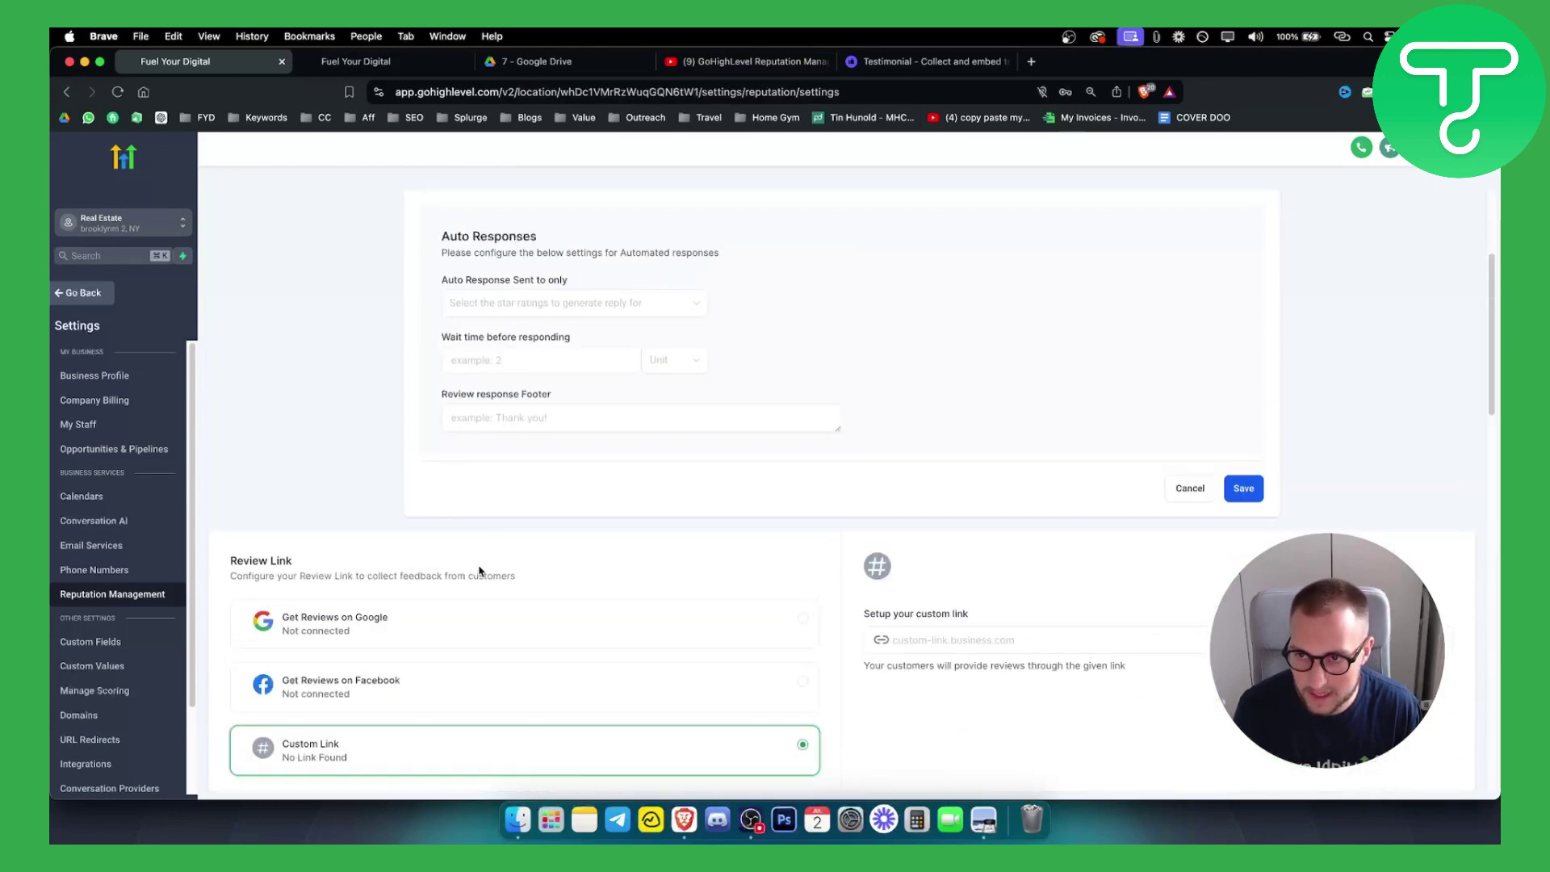
{"action": "scroll", "coordinate": [477, 574], "scroll_direction": "down", "scroll_amount": 4}
{"action": "scroll", "coordinate": [605, 509], "scroll_direction": "down", "scroll_amount": 1}
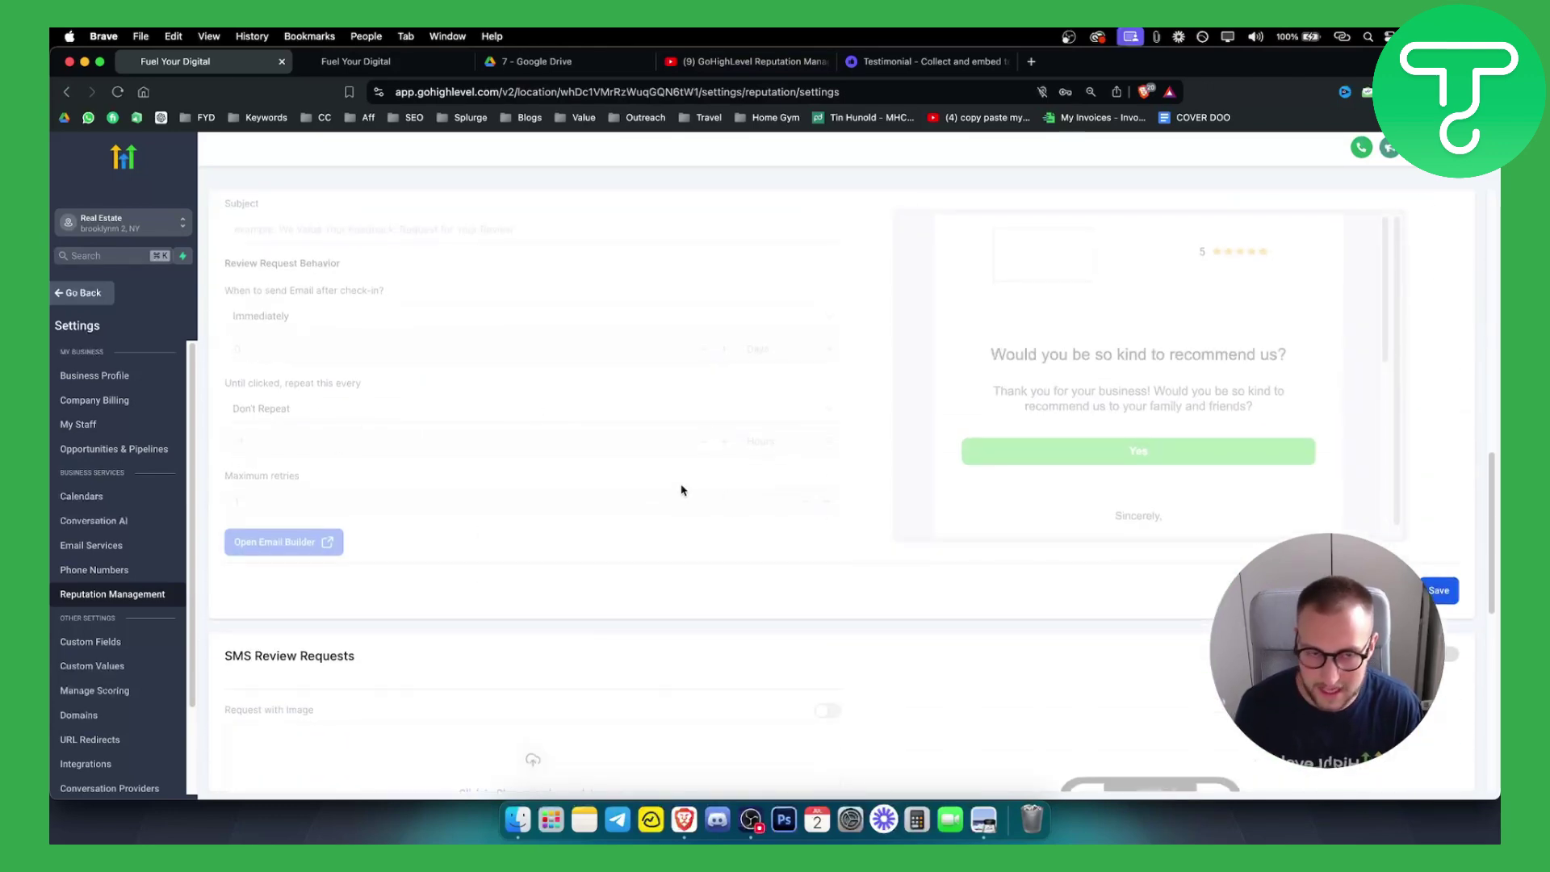
{"action": "scroll", "coordinate": [682, 491], "scroll_direction": "up", "scroll_amount": 1}
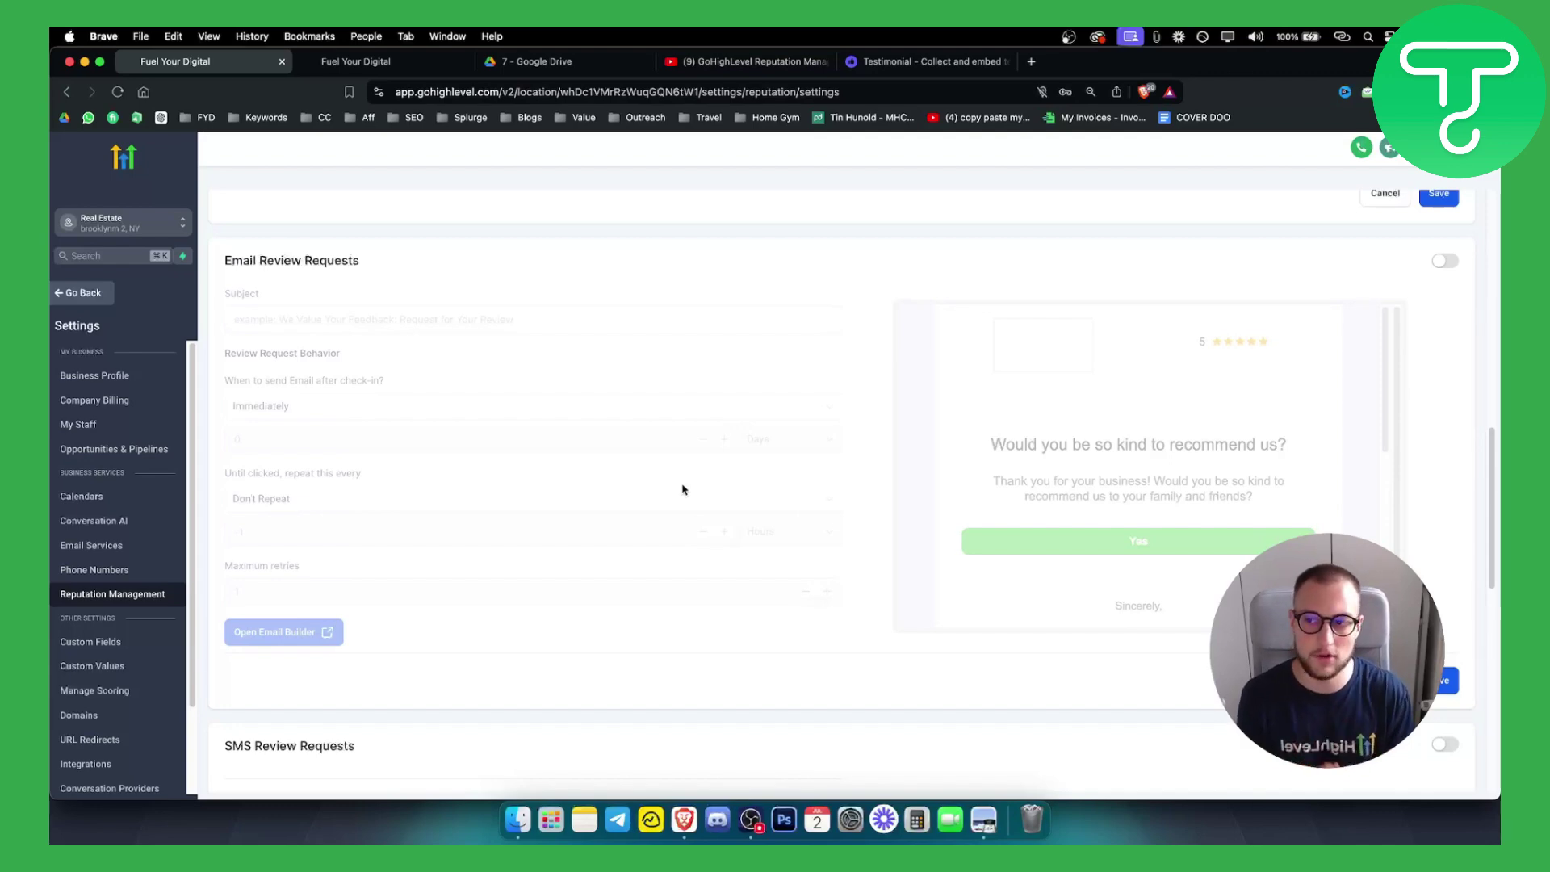
Return to the Reputation Listings page to see its notice about getting Yext.
{"action": "left_click", "coordinate": [105, 299]}
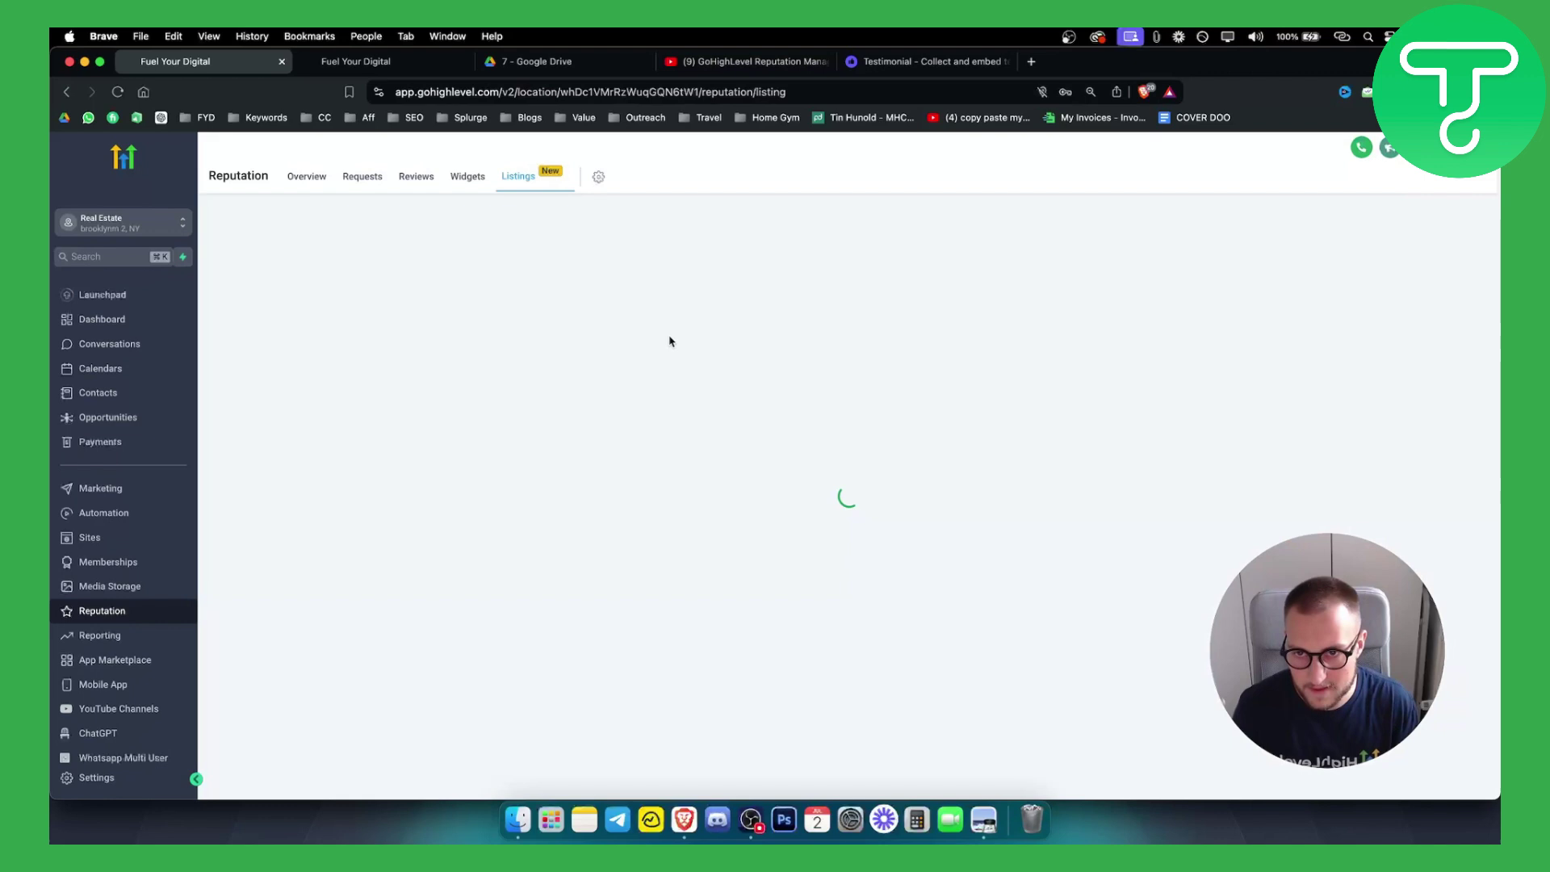